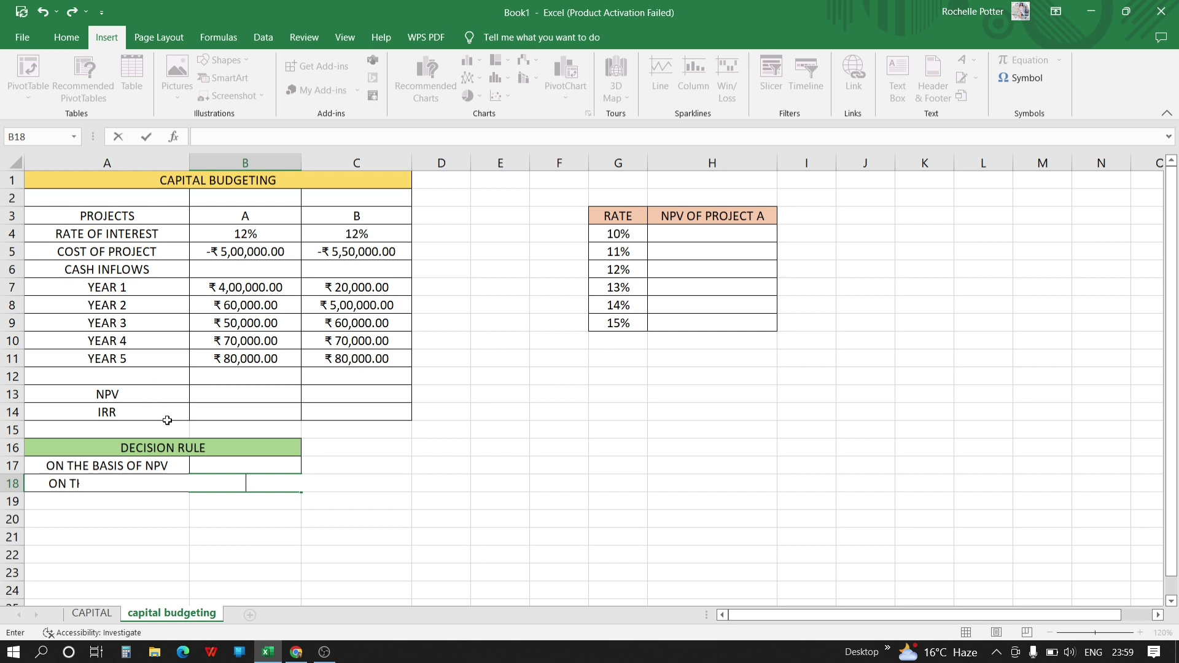
# Commit the ON THE BASIS OF IRR label in A18 under DECISION RULE
pyautogui.click(229, 464)
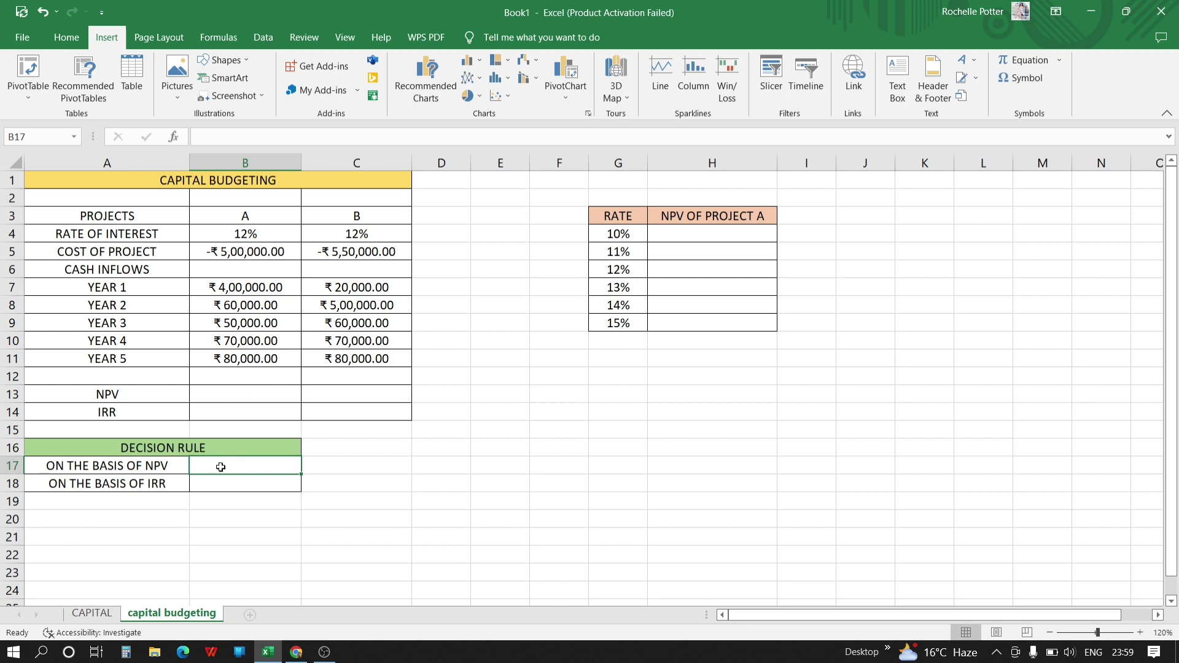
pyautogui.click(221, 484)
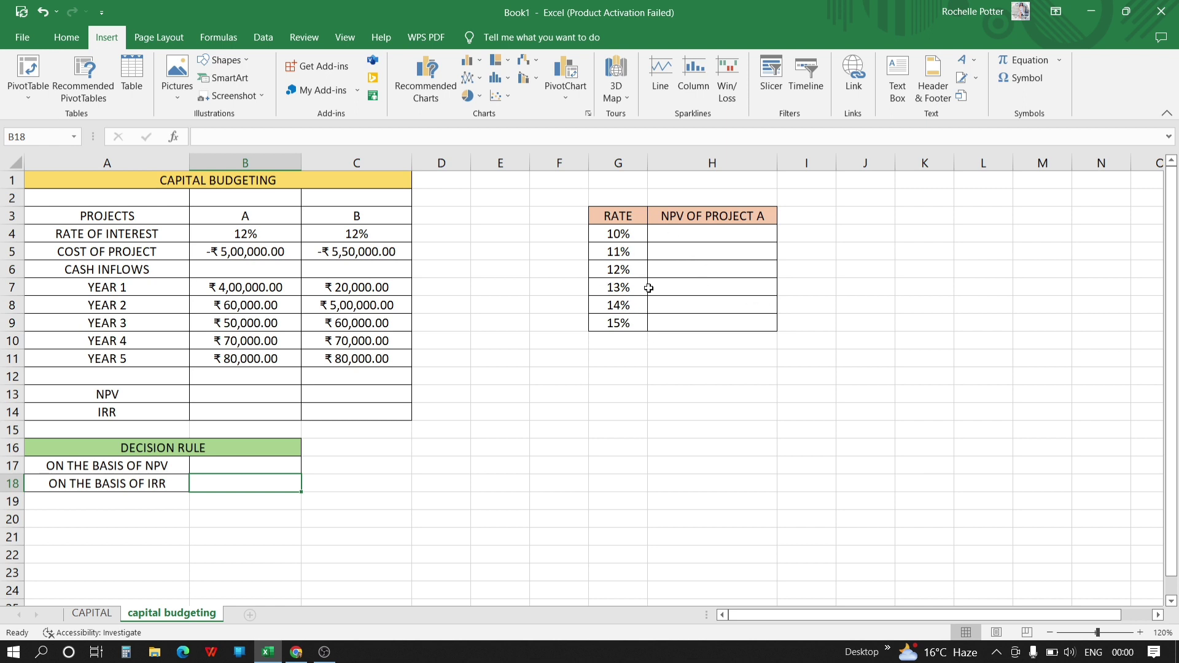
pyautogui.click(239, 398)
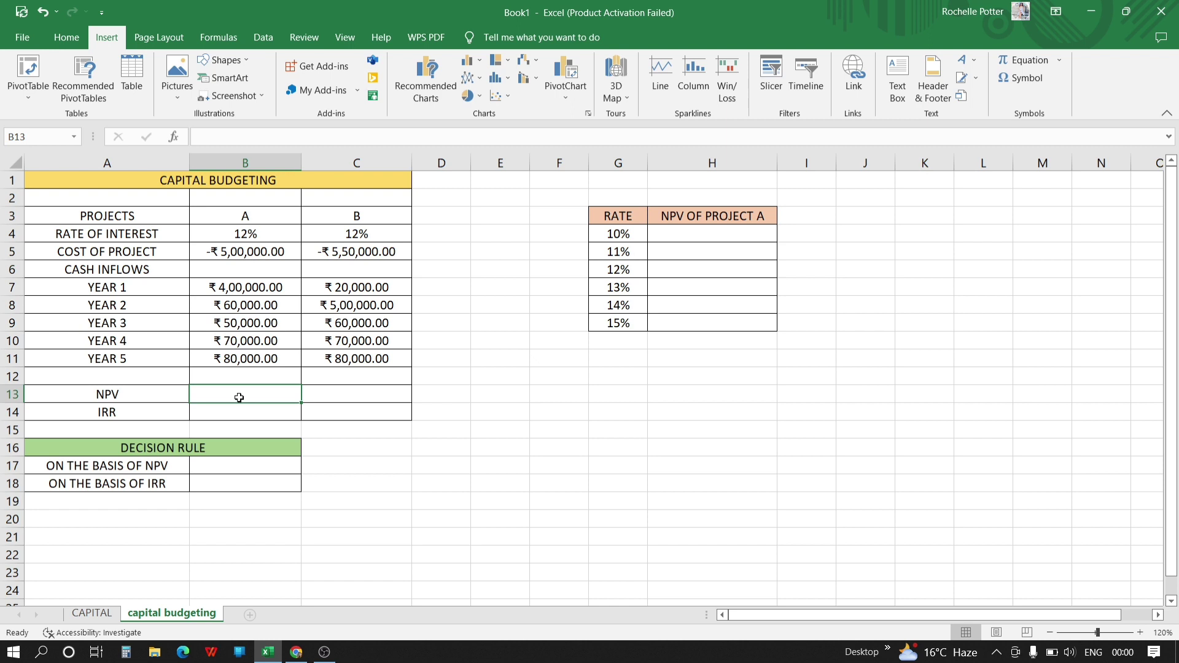
# Enter =NPV(B4,B7:B11)+B5 in B13 for project A's NPV of ₹30,443.92
pyautogui.write('=')
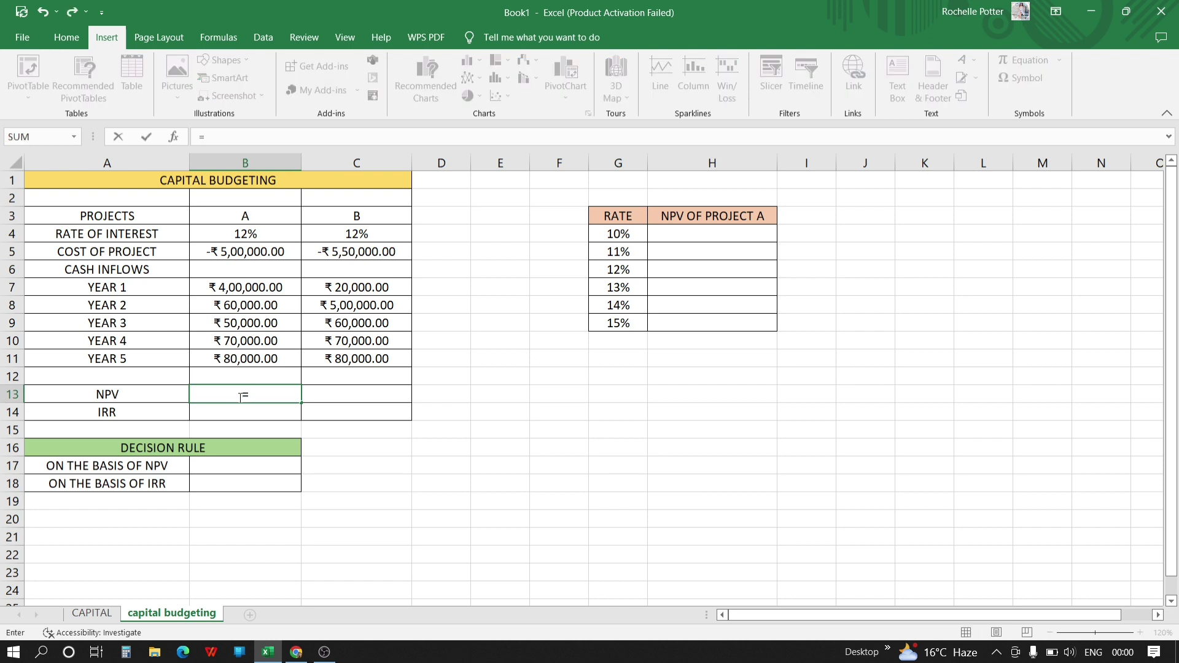
pyautogui.write('NPV(')
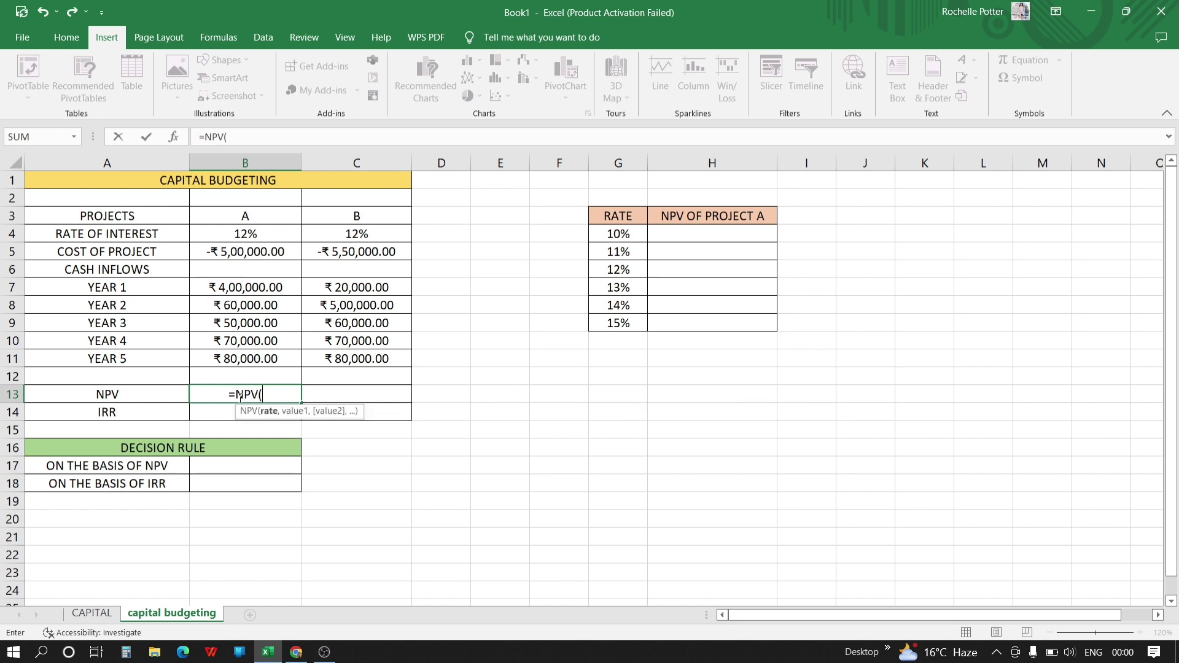
pyautogui.click(247, 234)
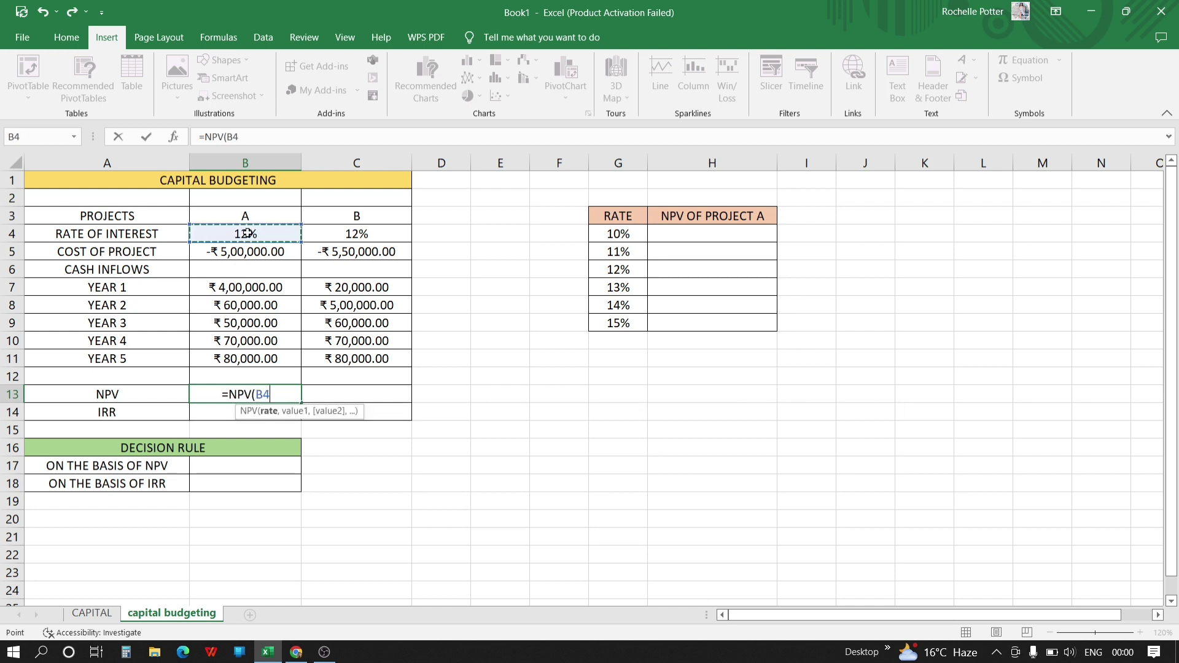
pyautogui.write(',')
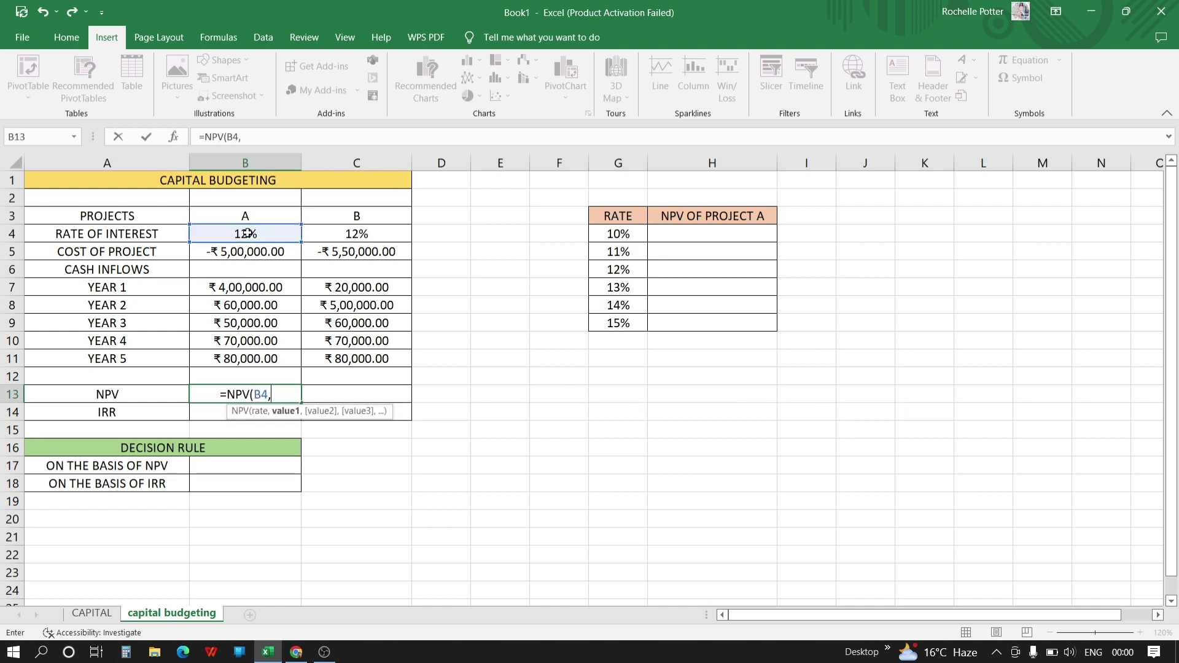
pyautogui.click(225, 288)
pyautogui.moveTo(225, 289); pyautogui.dragTo(237, 355)
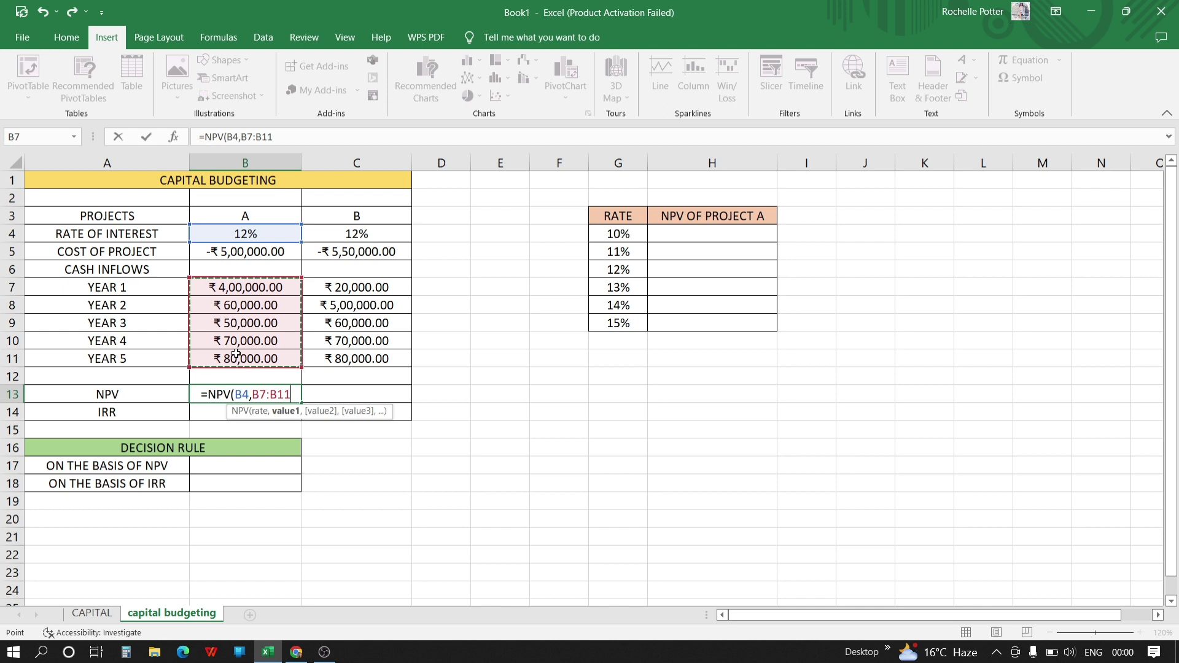
pyautogui.write(')+')
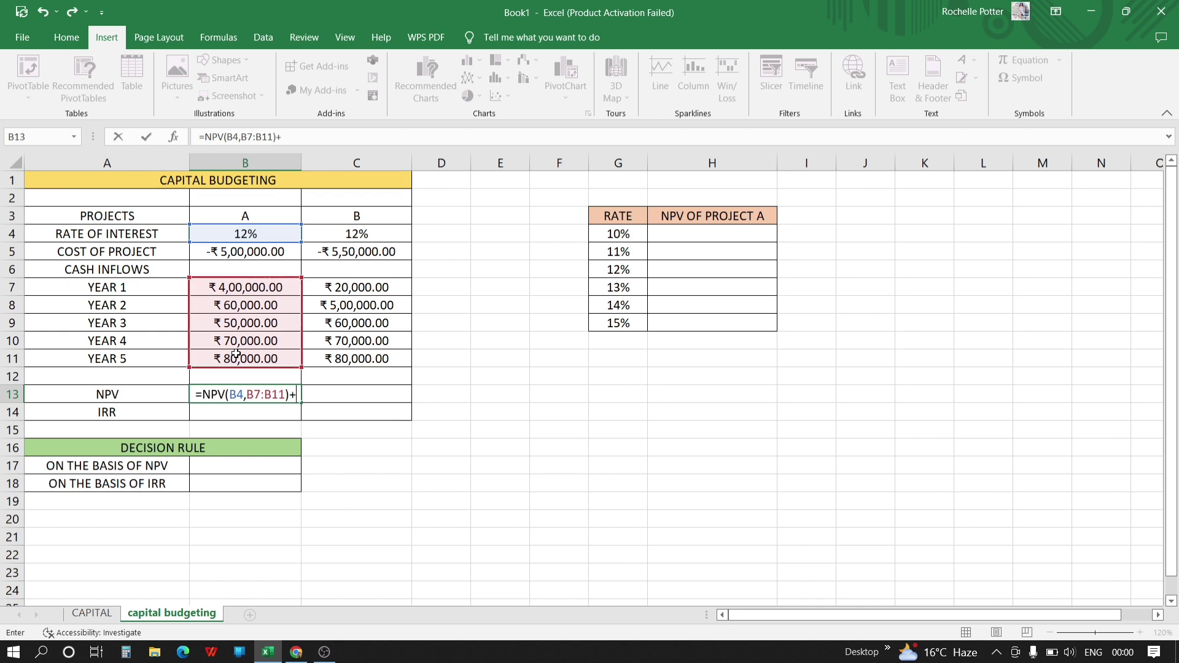
pyautogui.click(242, 254)
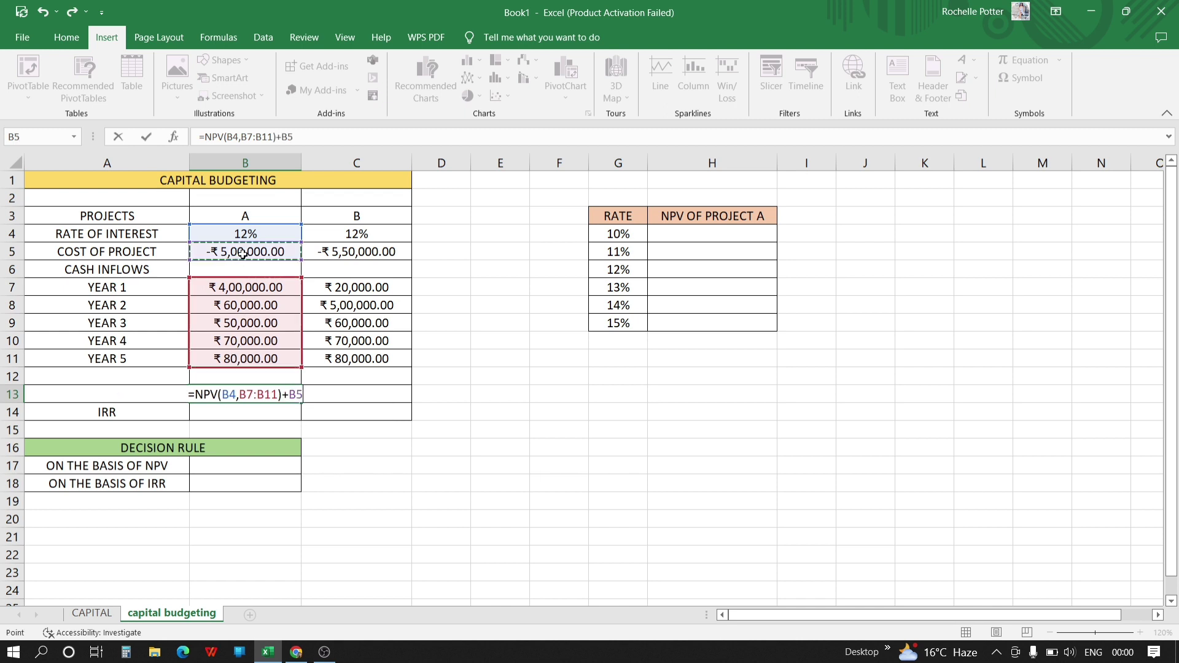
pyautogui.press('Return')
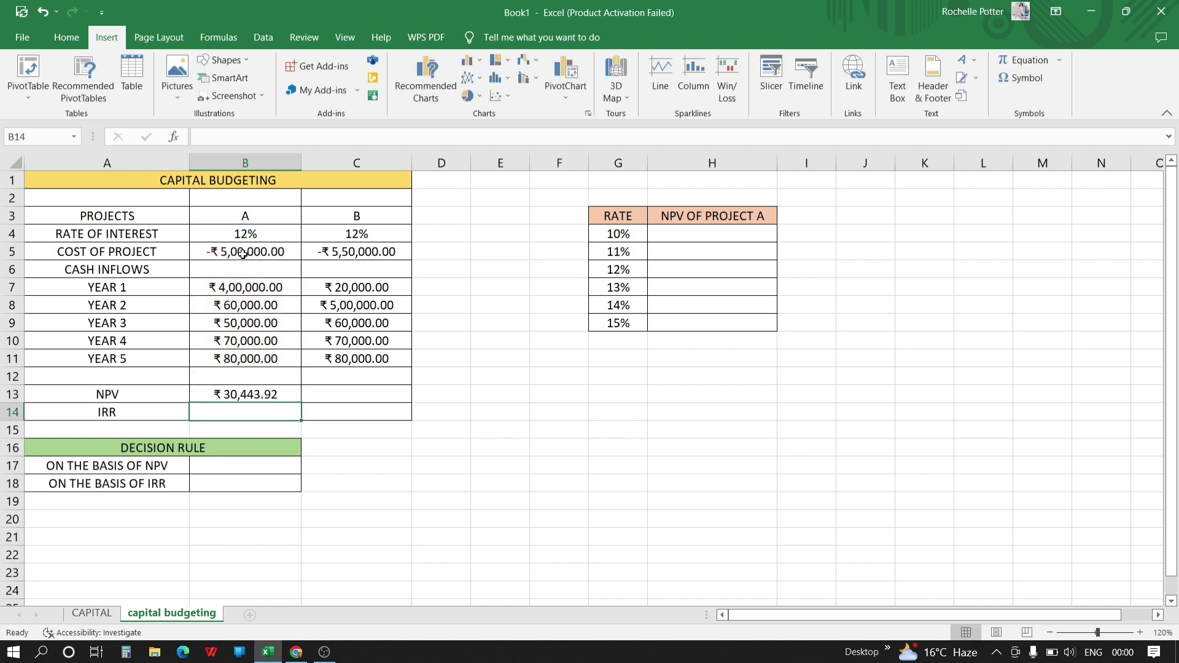
# Enter =NPV(C4,C7:C11)+C5 in C13 for project B's NPV of -₹958.69
pyautogui.click(379, 397)
pyautogui.write('=NPV')
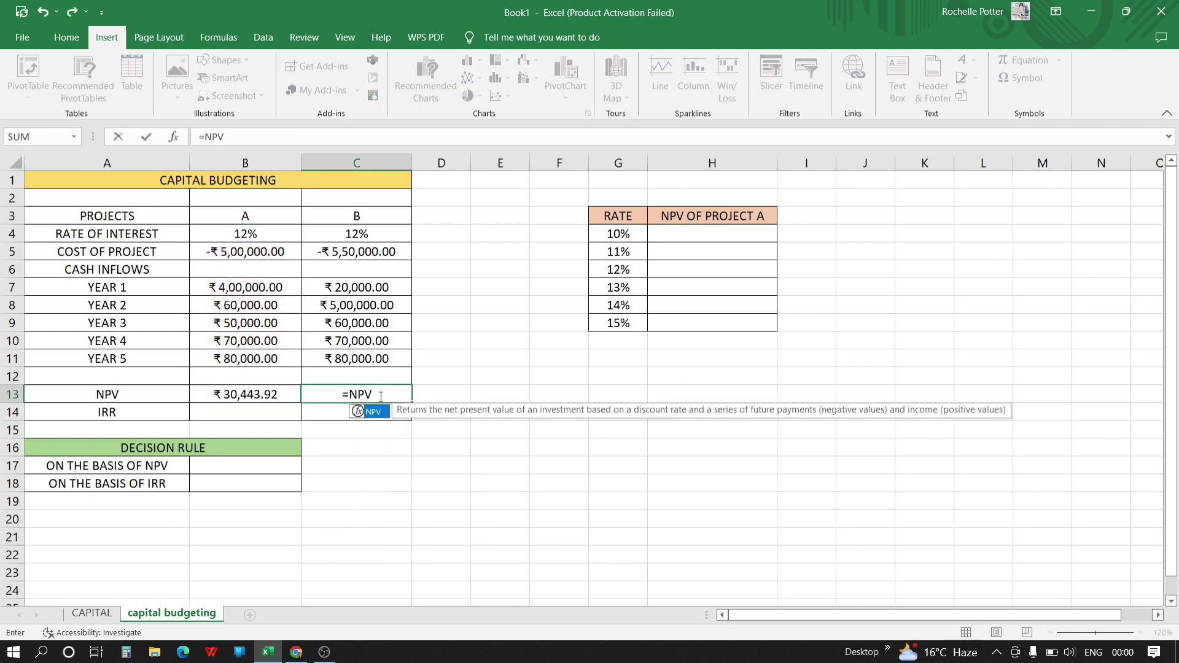
pyautogui.write('(')
pyautogui.click(367, 234)
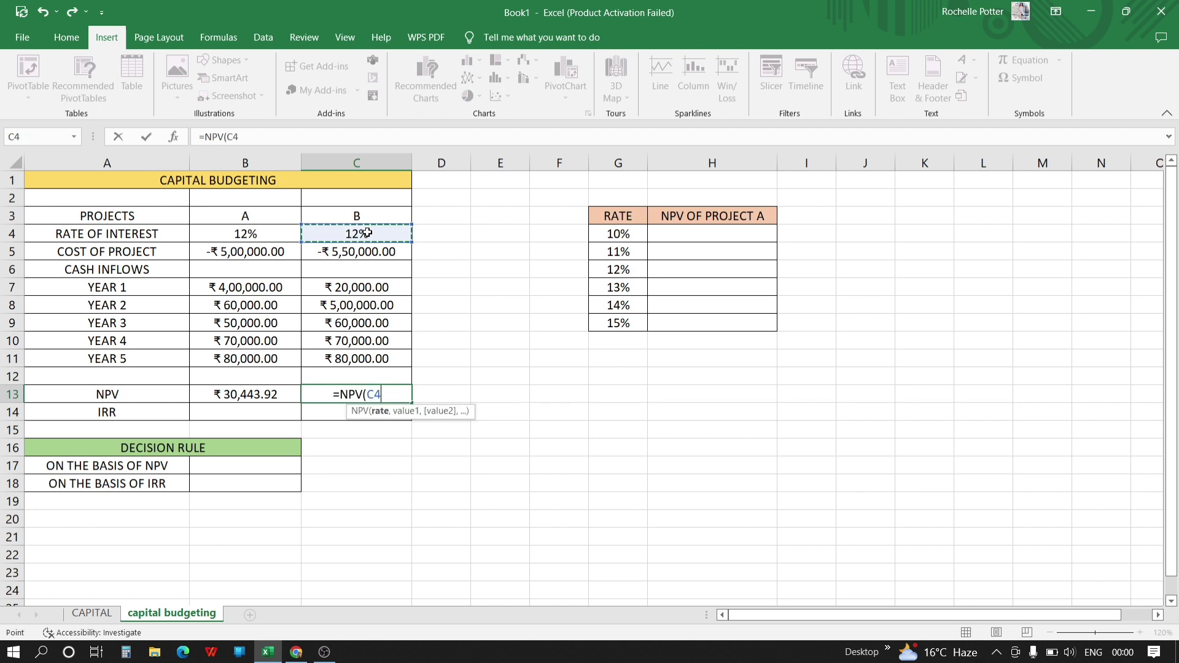
pyautogui.write(',')
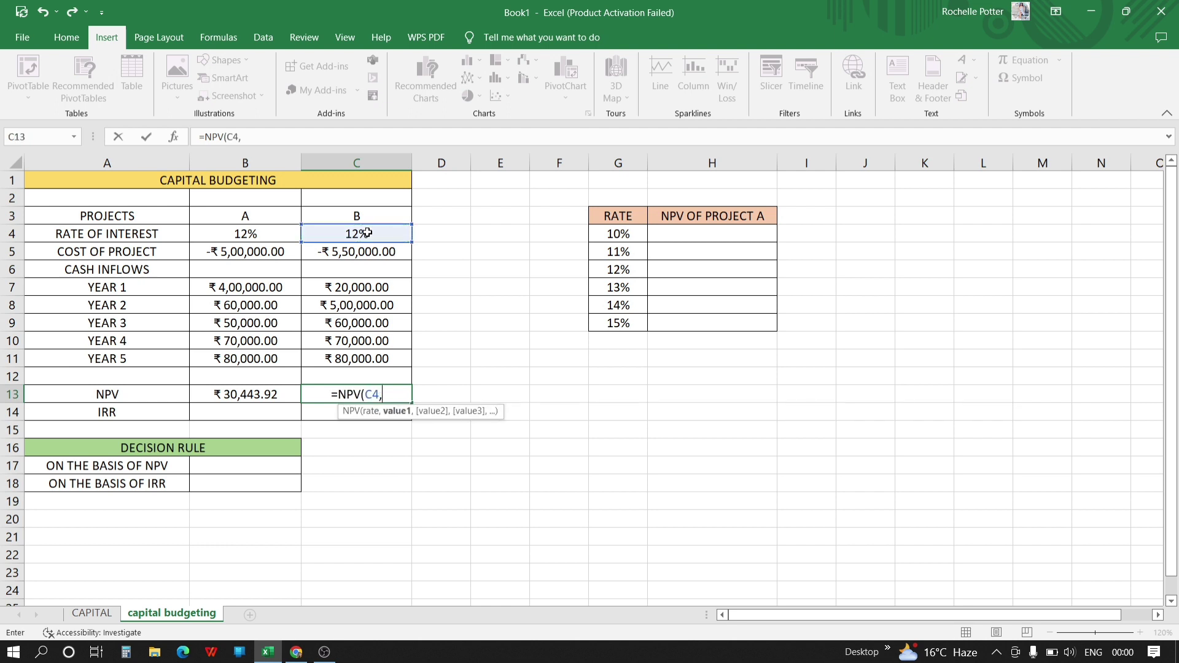
pyautogui.click(348, 288)
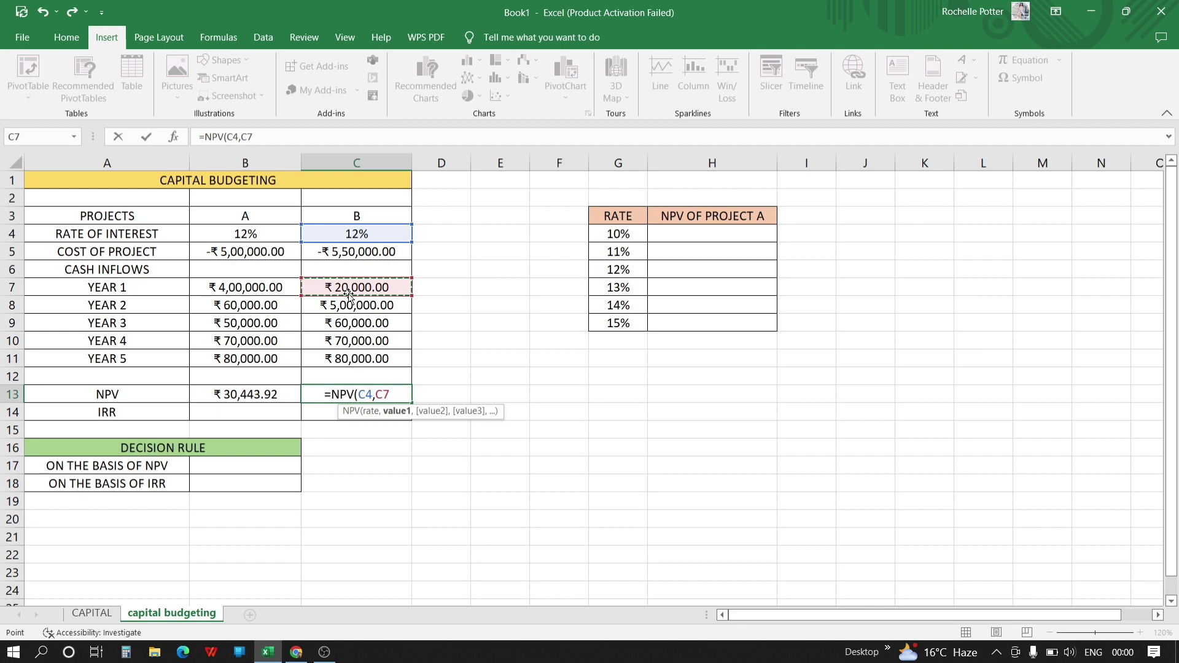
pyautogui.moveTo(349, 289); pyautogui.dragTo(352, 353)
pyautogui.write(')')
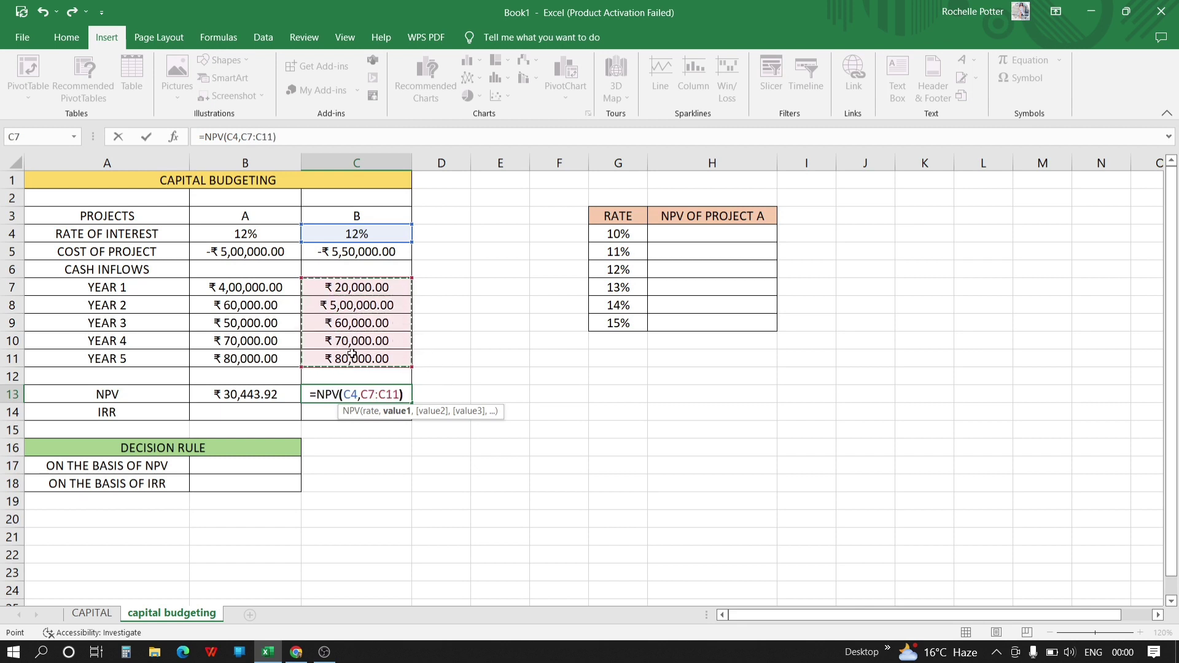
pyautogui.write('+')
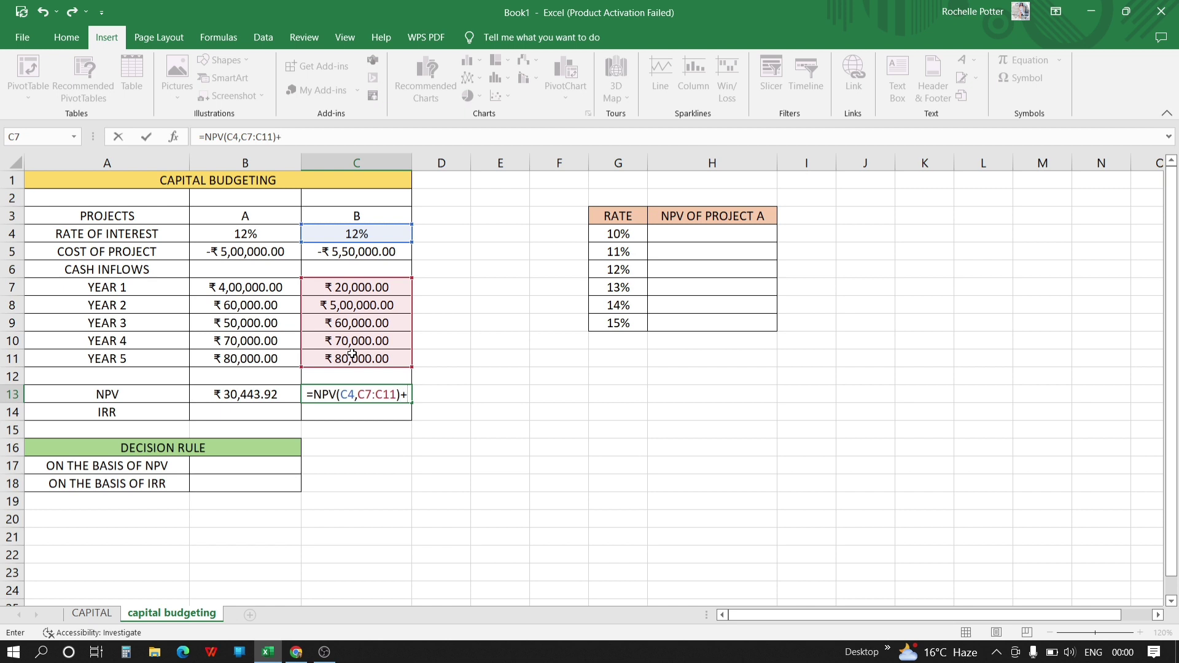
pyautogui.click(360, 253)
pyautogui.press('Return')
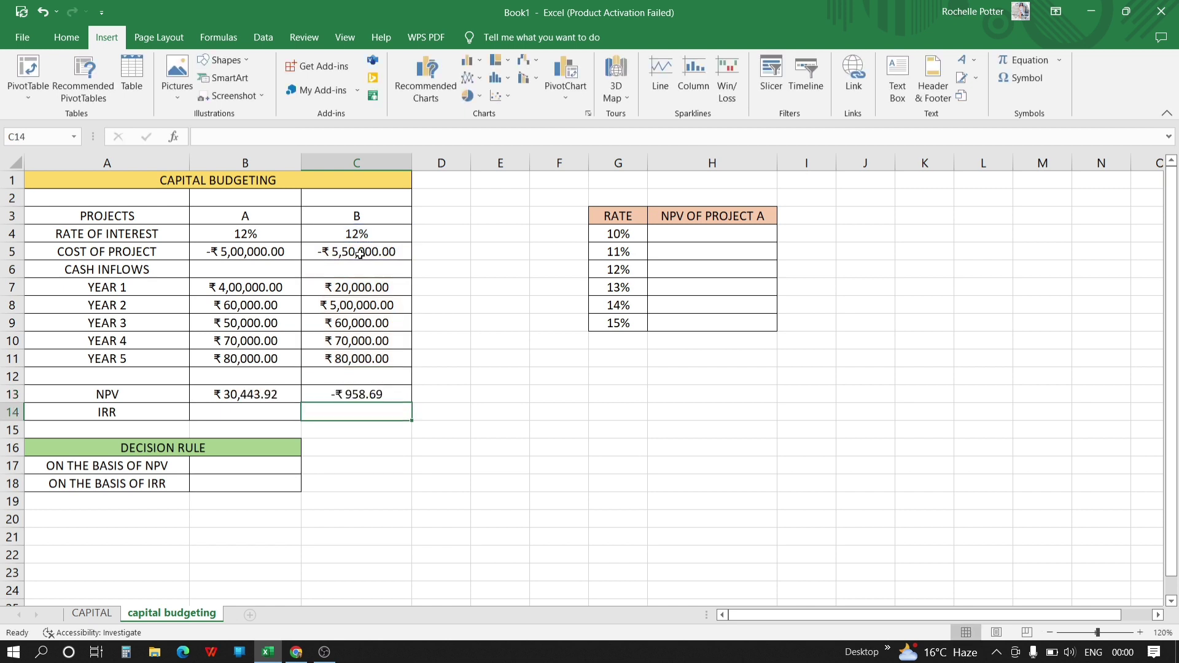
# Enter =IRR(B5:B11) in B14 to get project A's IRR of 15.8%
pyautogui.click(253, 411)
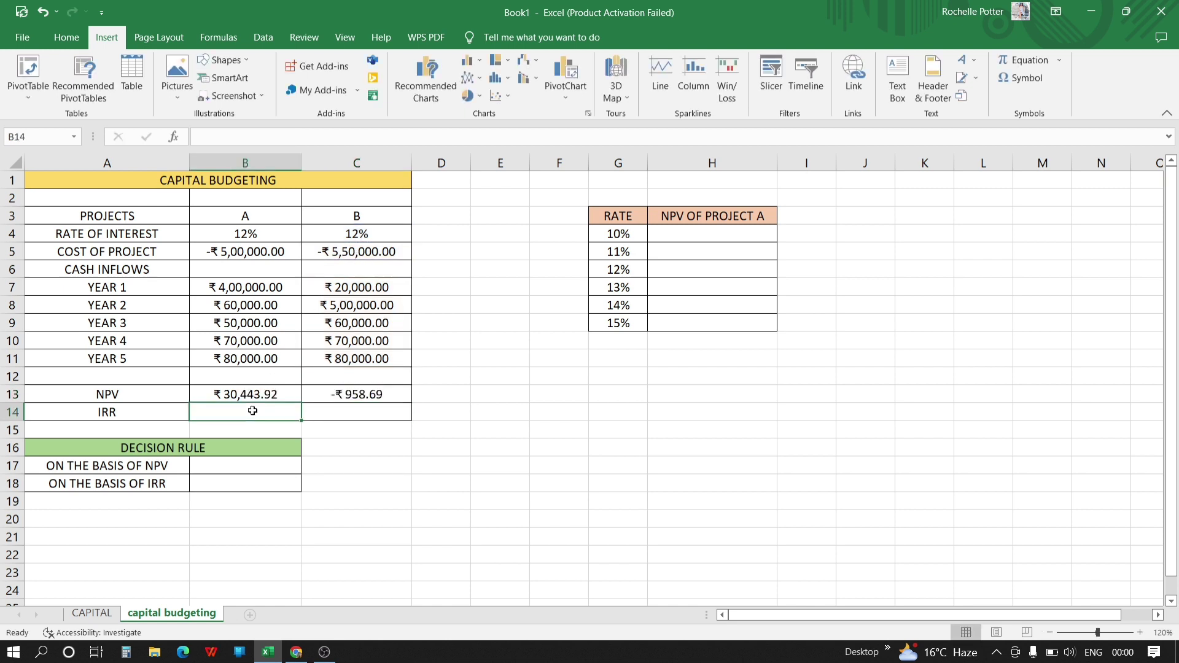
pyautogui.write('=I')
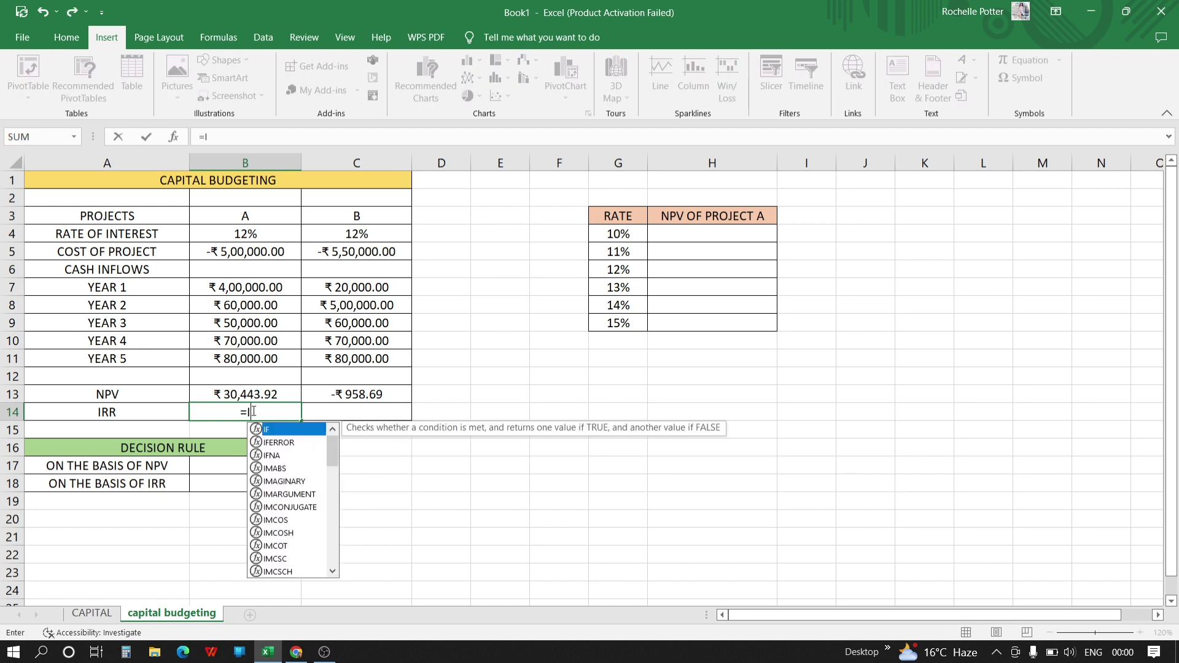
pyautogui.write('RR(')
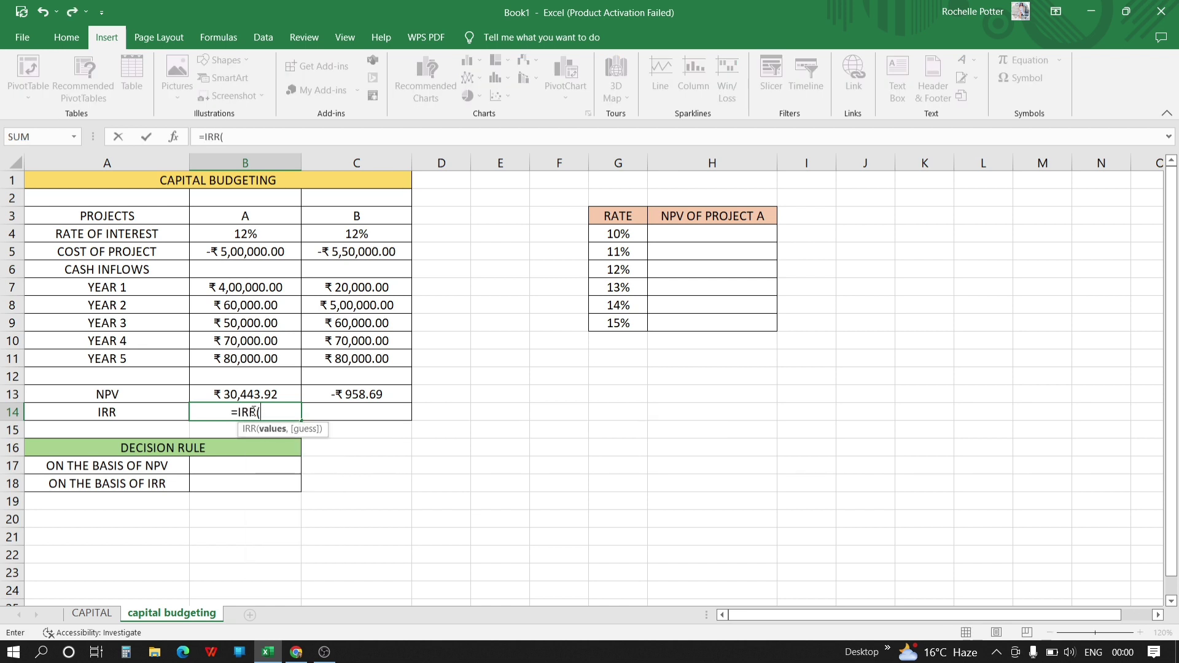
pyautogui.moveTo(241, 258); pyautogui.dragTo(257, 361)
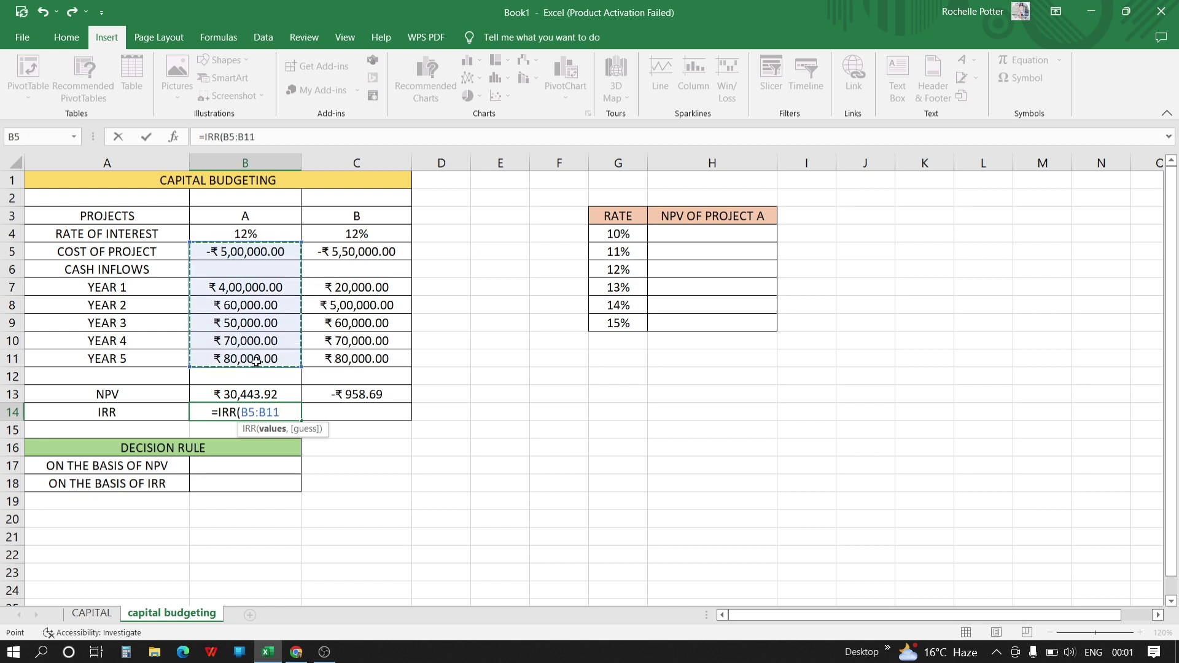
pyautogui.press('Return')
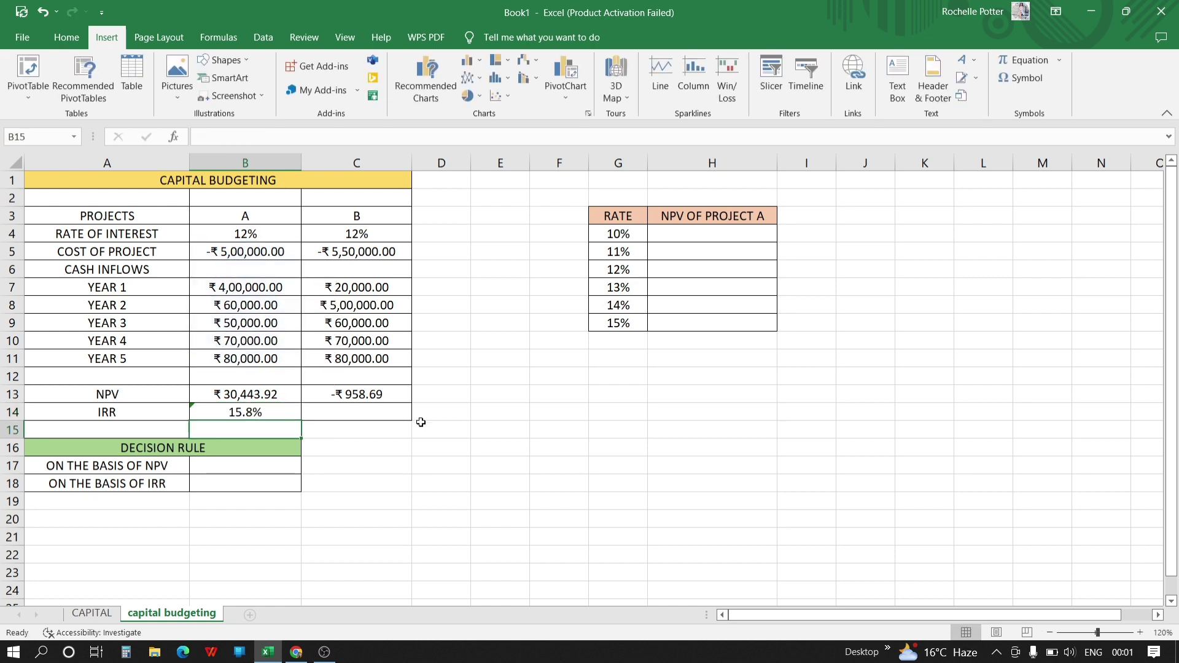
# Attempt project B's IRR in C14, then clear the #NUM! result
pyautogui.click(345, 415)
pyautogui.write('=')
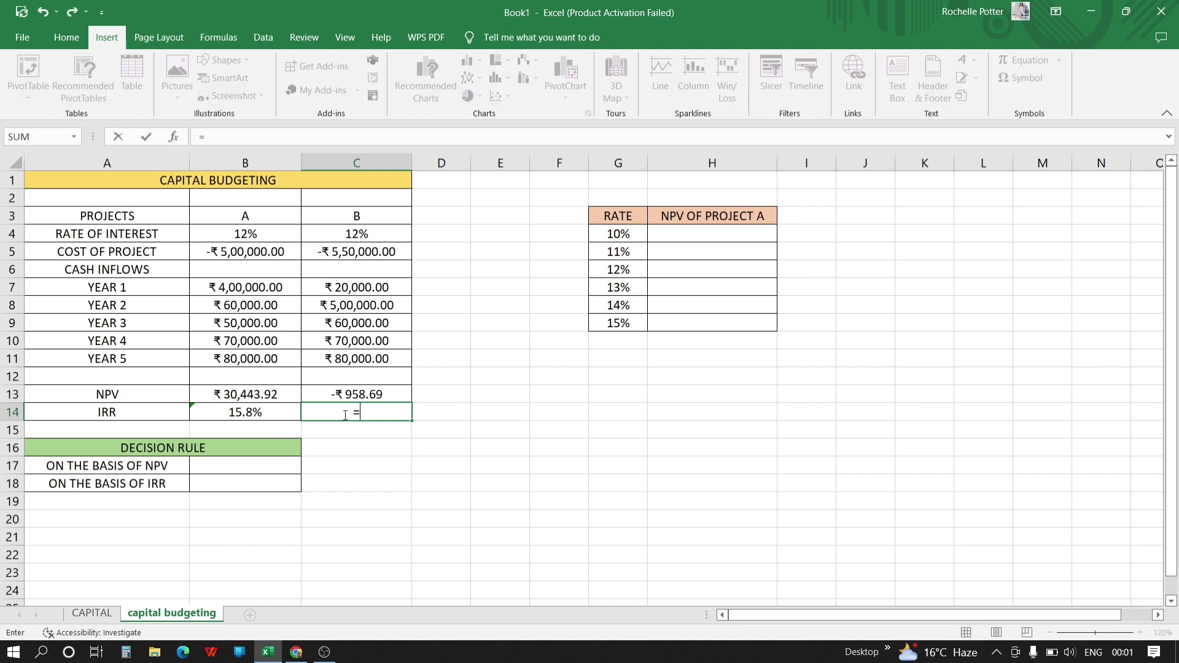
pyautogui.write('IRR')
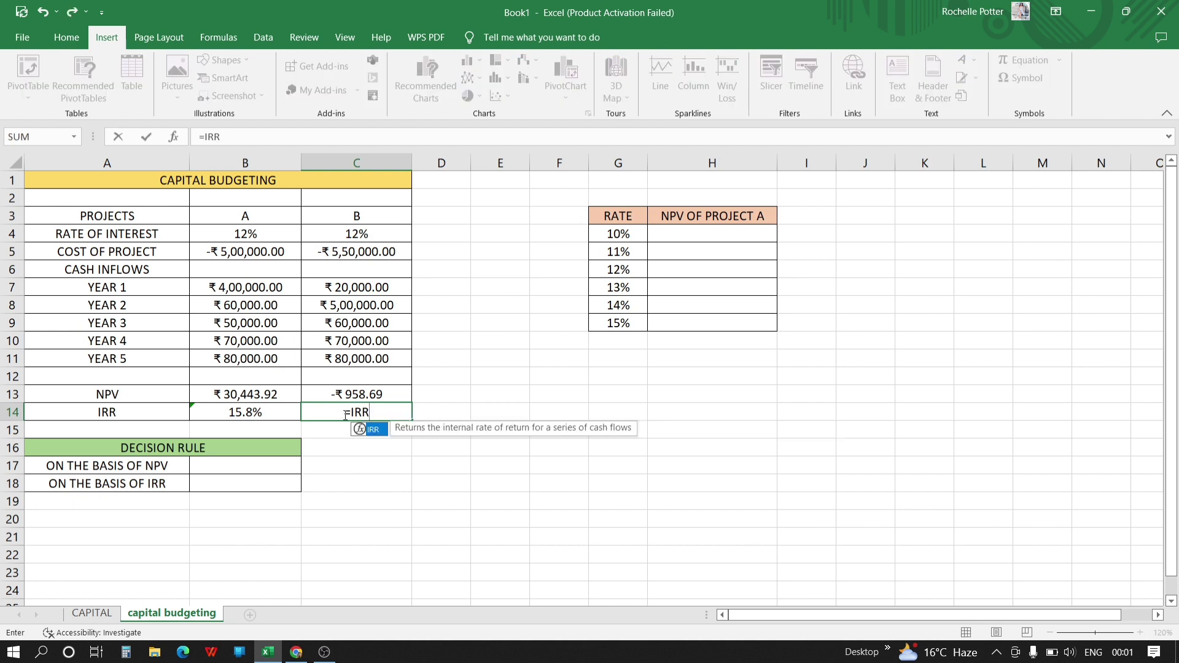
pyautogui.write('(')
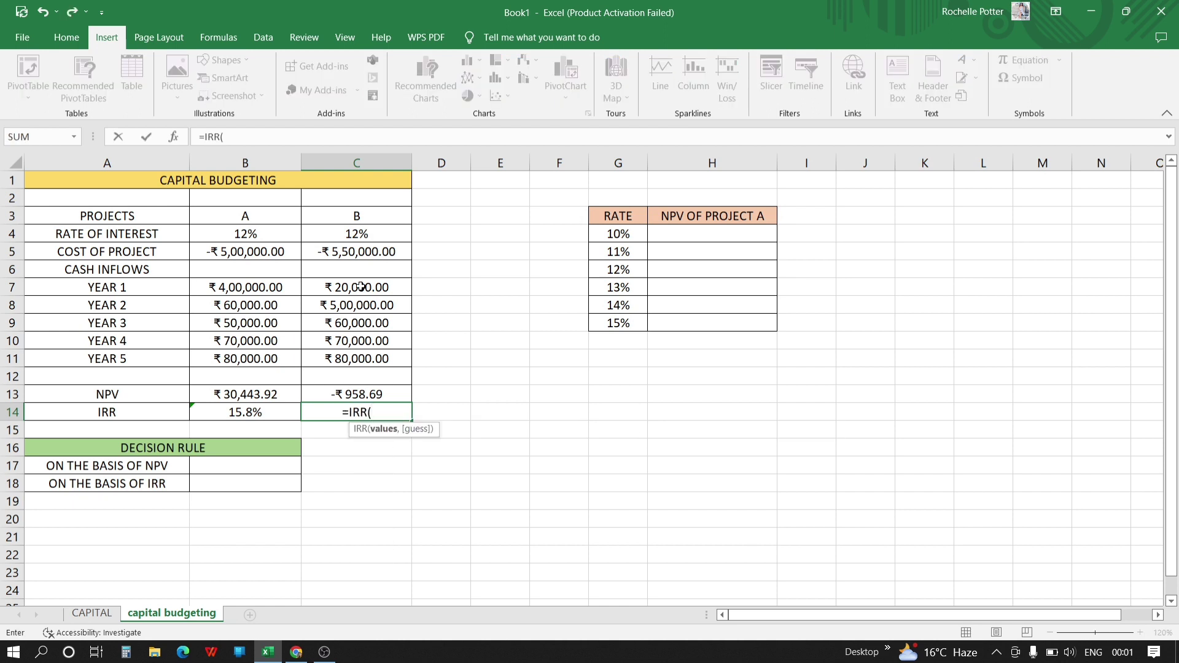
pyautogui.click(353, 255)
pyautogui.moveTo(354, 256)
pyautogui.mouseDown()
pyautogui.moveTo(354, 306)
pyautogui.moveTo(350, 254)
pyautogui.mouseUp()
pyautogui.press('Return')
pyautogui.click(348, 256)
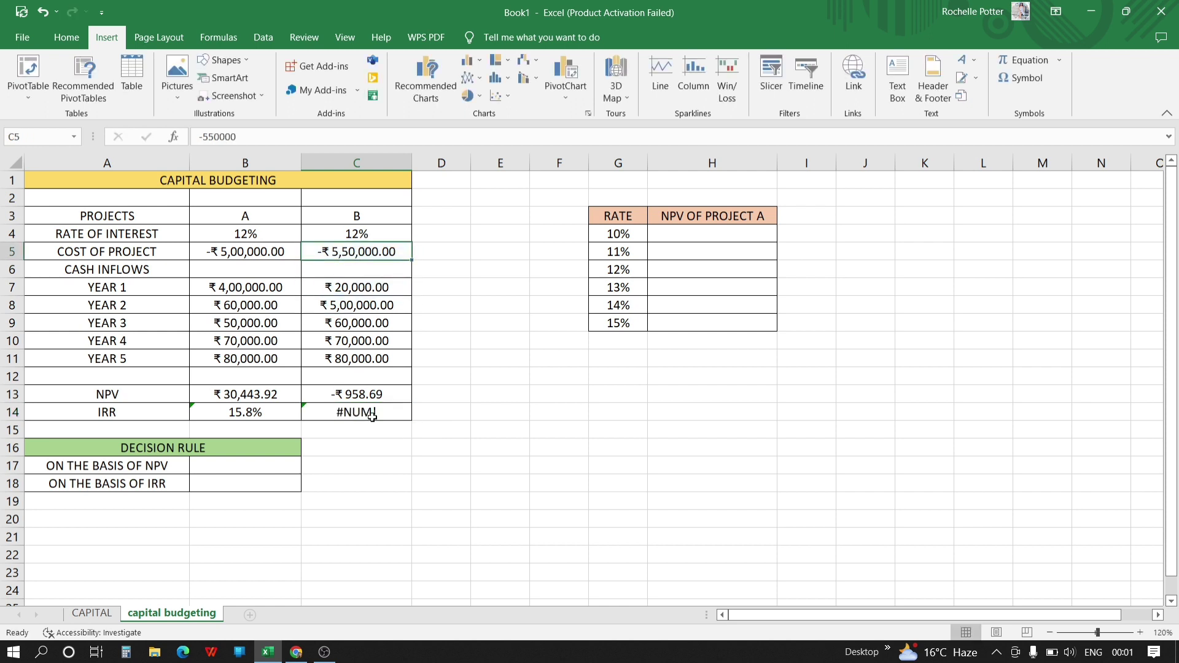
pyautogui.click(372, 414)
pyautogui.press('BackSpace')
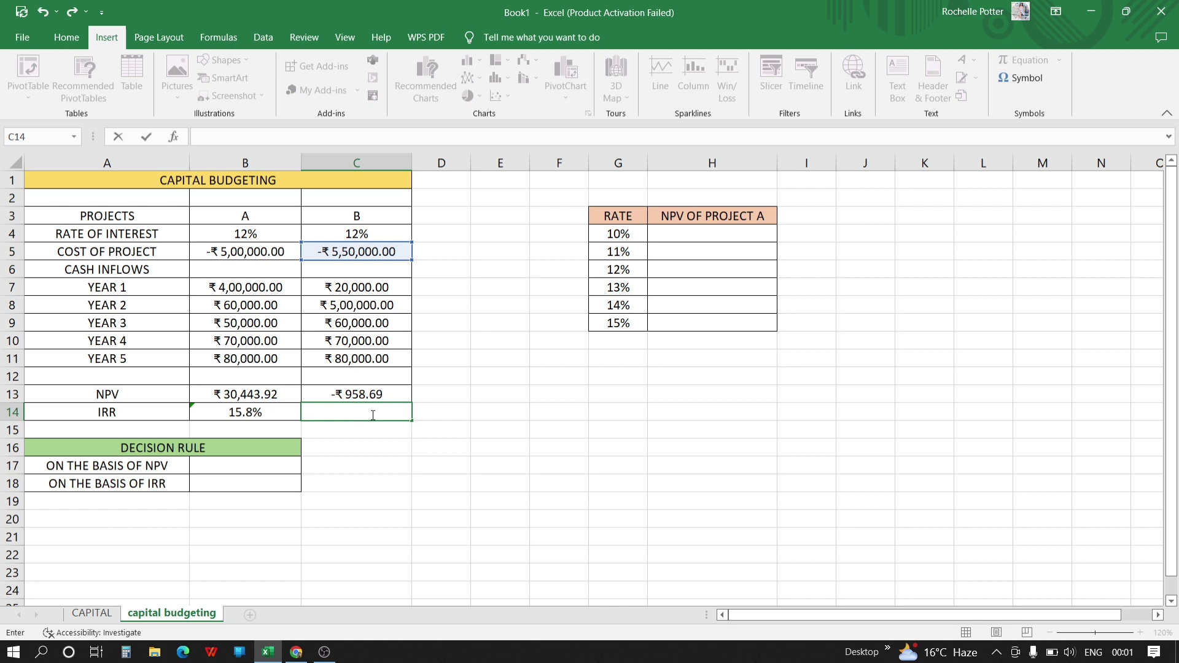
# Re-enter a C5-only IRR formula in C14 and delete the faulty result
pyautogui.write('=IRR')
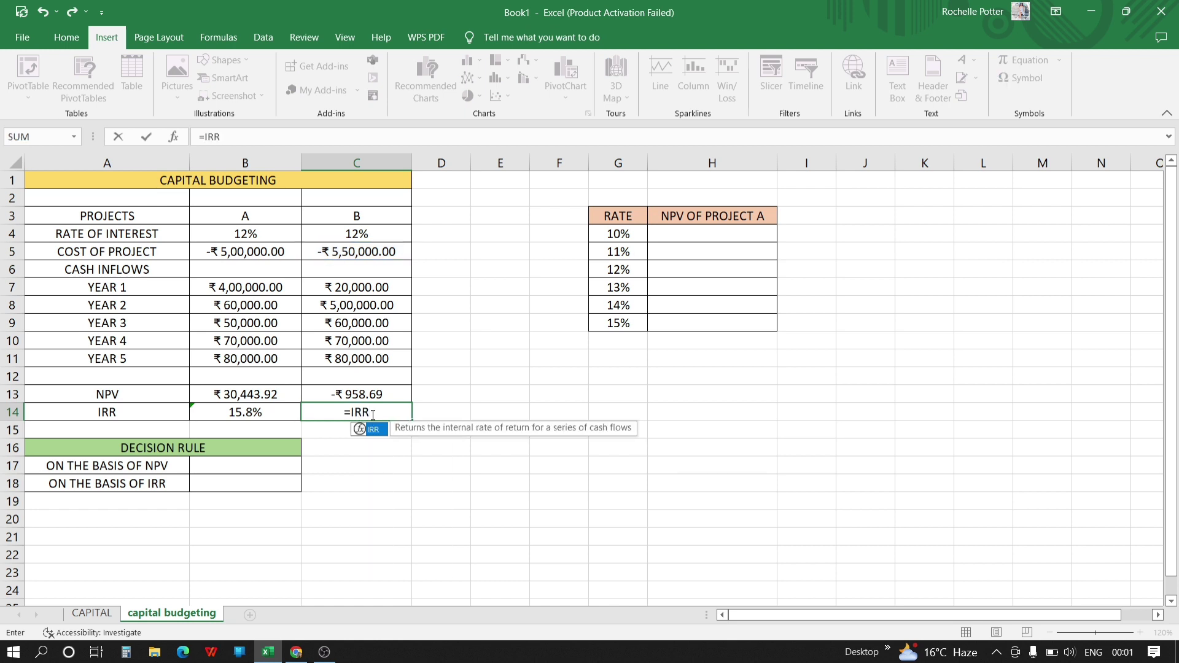
pyautogui.write('(')
pyautogui.click(364, 253)
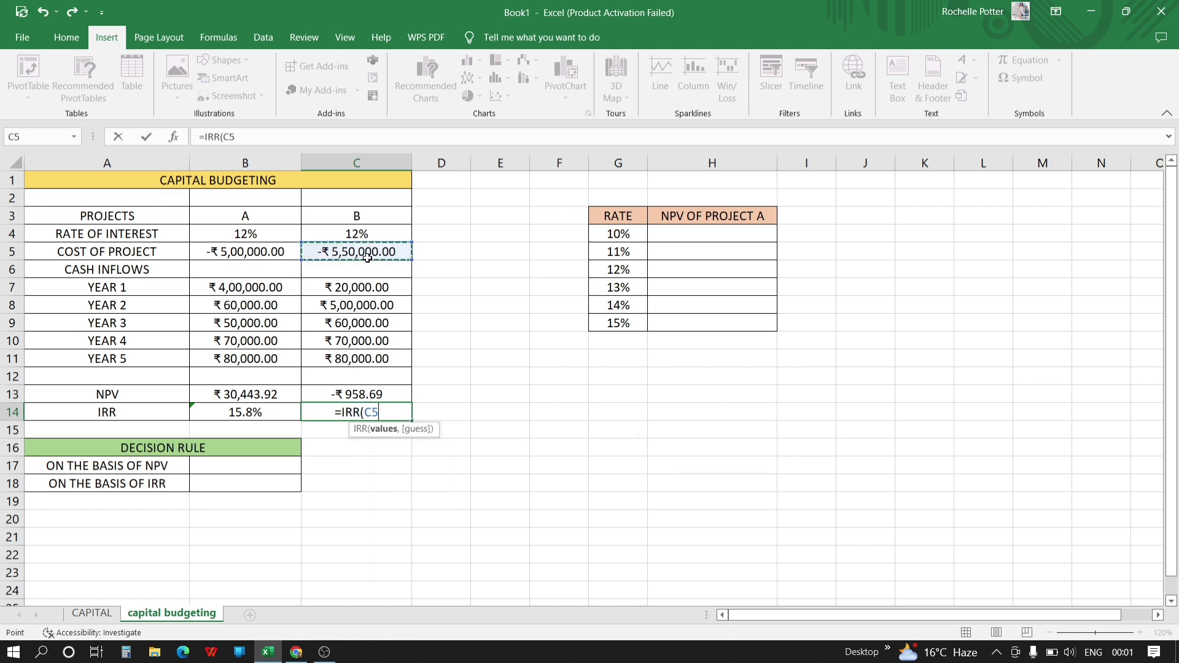
pyautogui.click(363, 265)
pyautogui.click(361, 253)
pyautogui.press('Return')
pyautogui.click(359, 254)
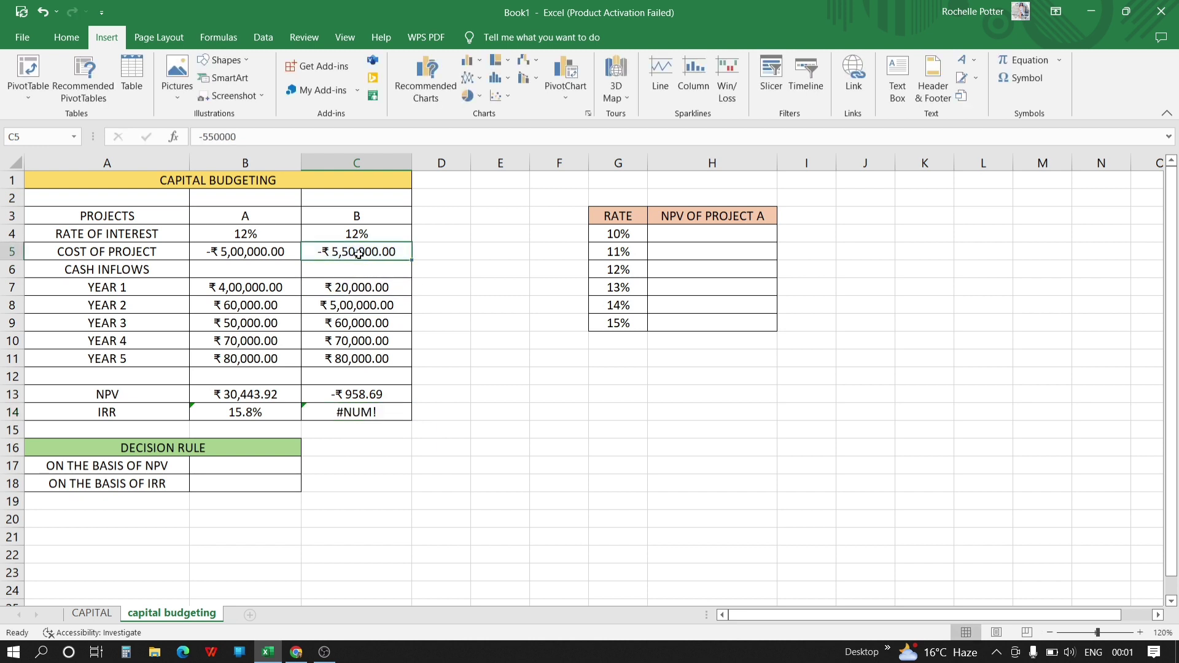
pyautogui.click(387, 413)
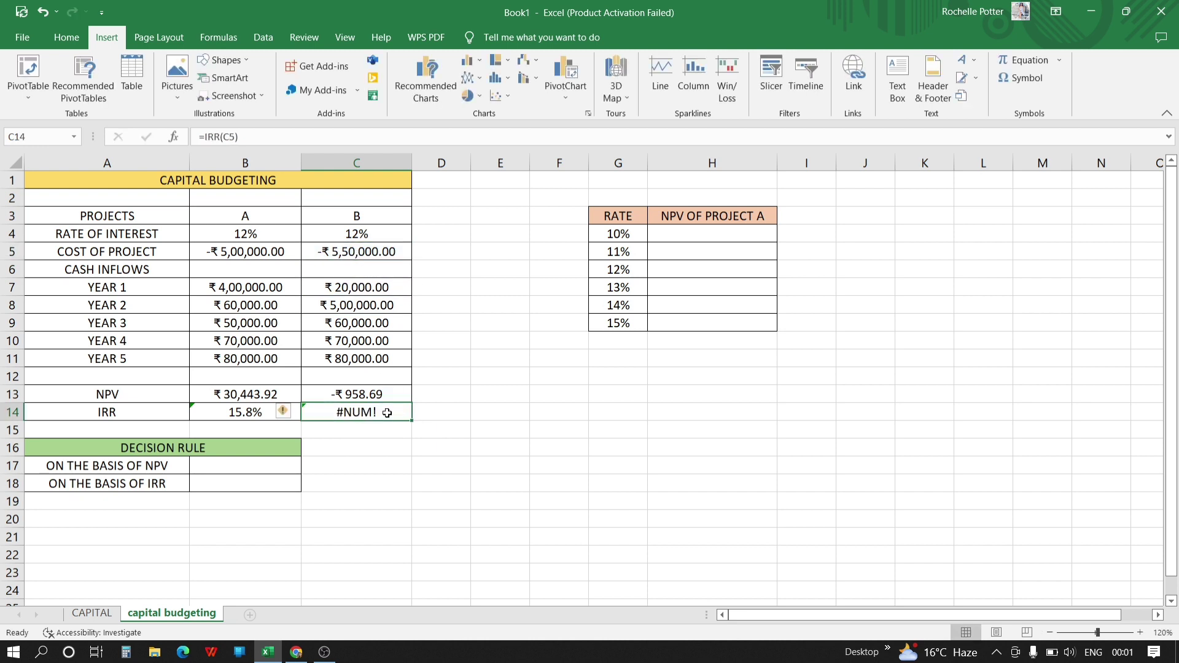
pyautogui.press('Delete')
# Enter =IRR(C5:C11) in C14, giving project B's IRR of 11.9%
pyautogui.write('=IRR')
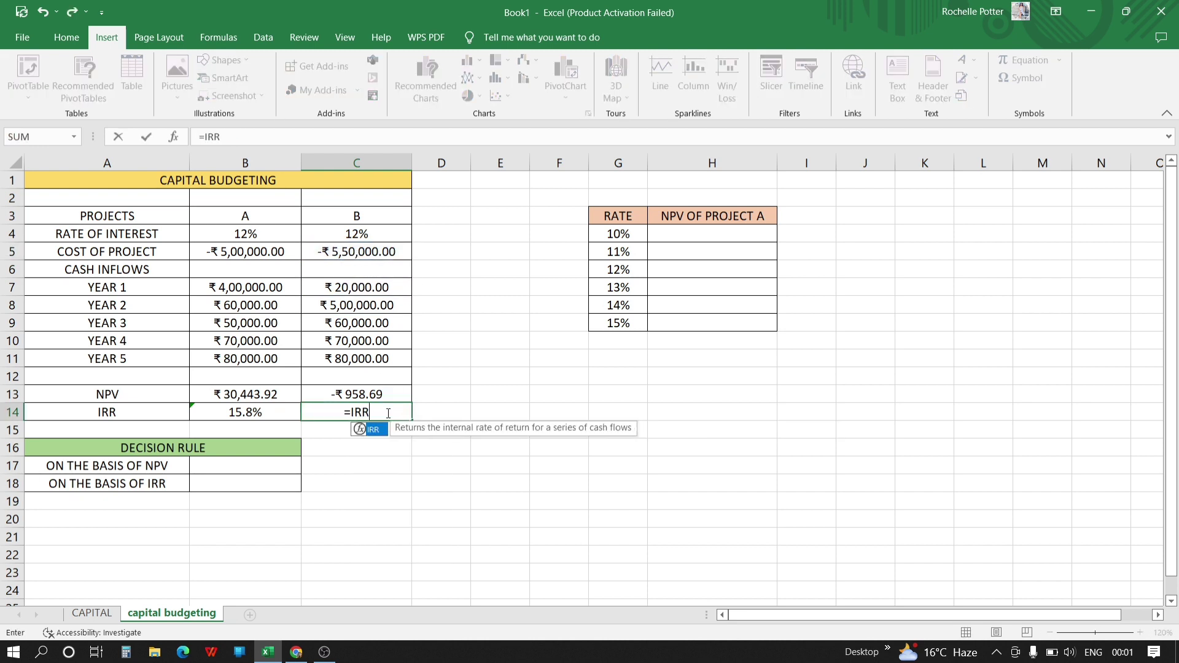
pyautogui.write('(')
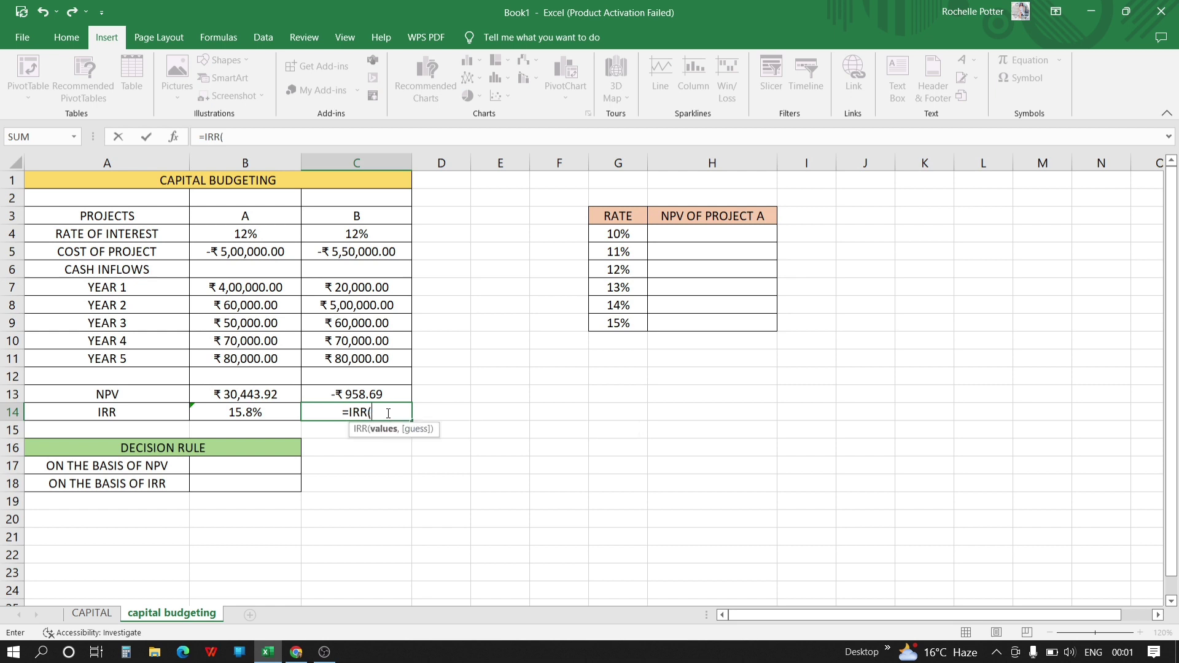
pyautogui.click(369, 253)
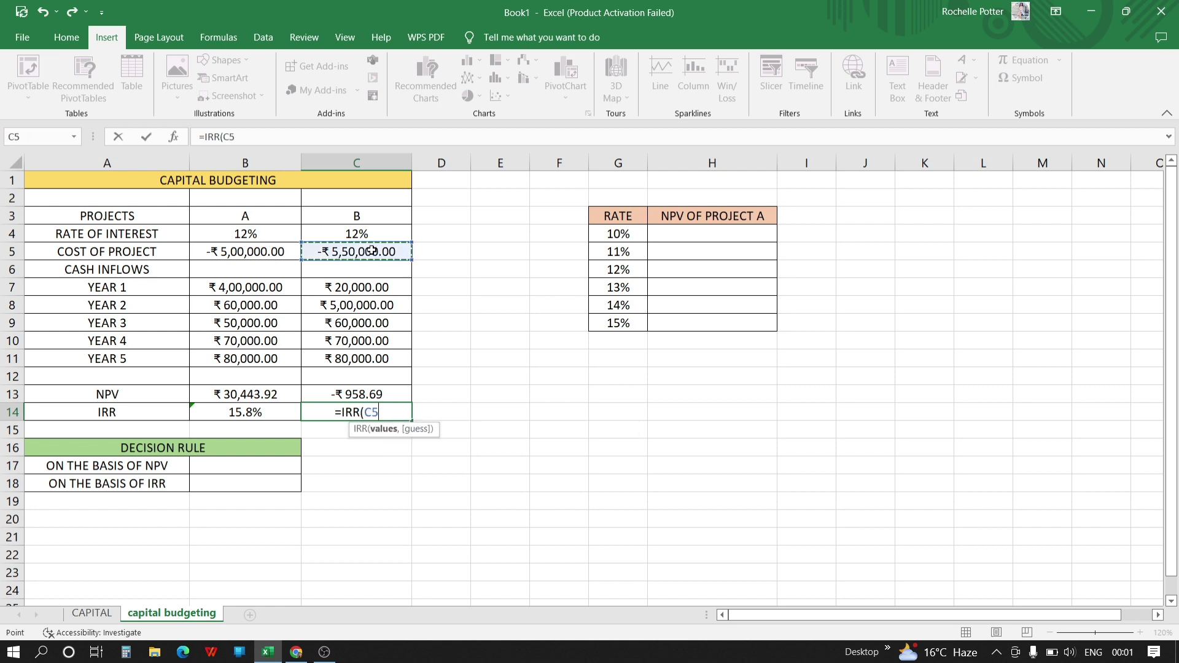
pyautogui.moveTo(372, 250); pyautogui.dragTo(395, 359)
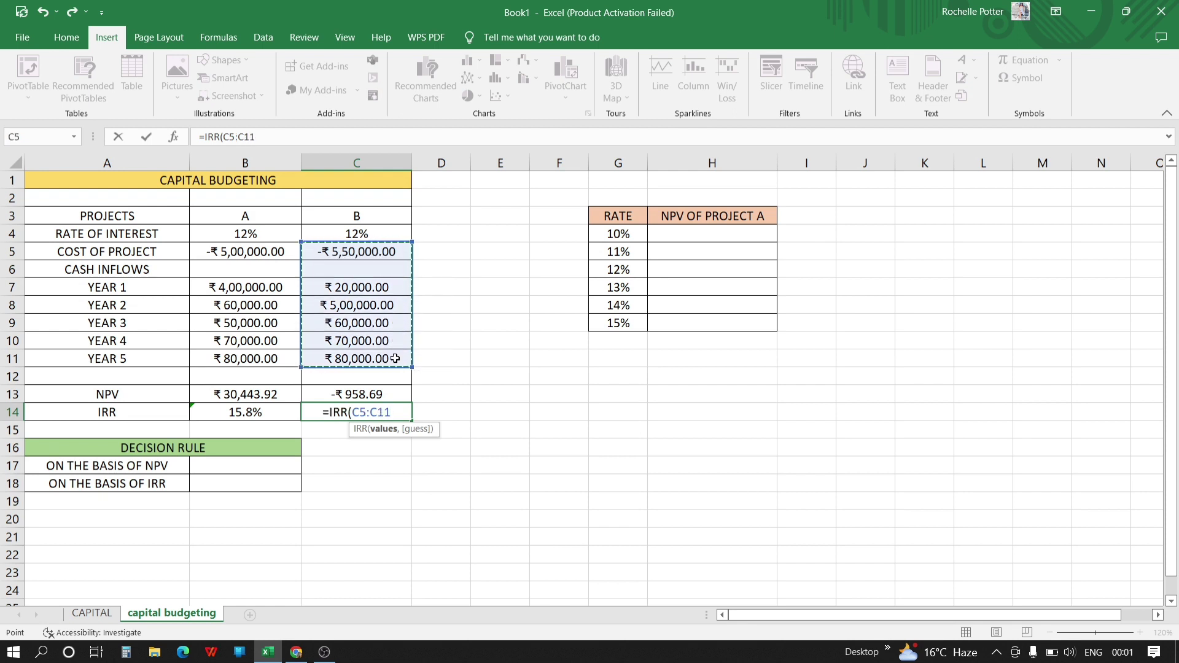
pyautogui.write(')')
pyautogui.press('Return')
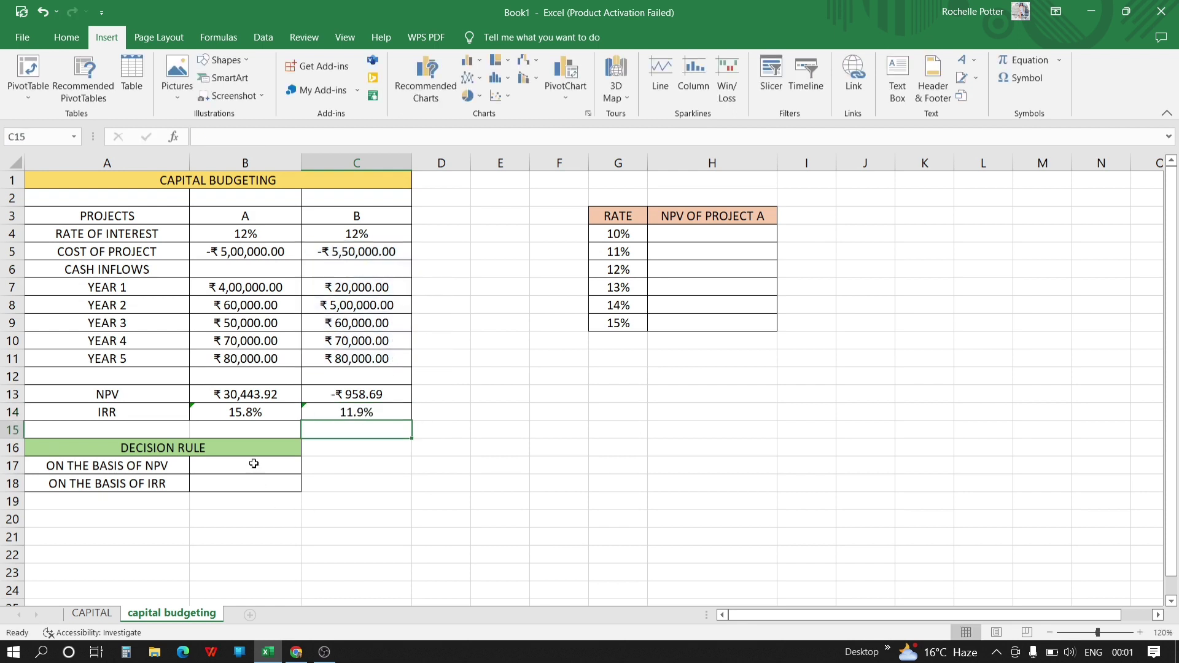
pyautogui.click(253, 470)
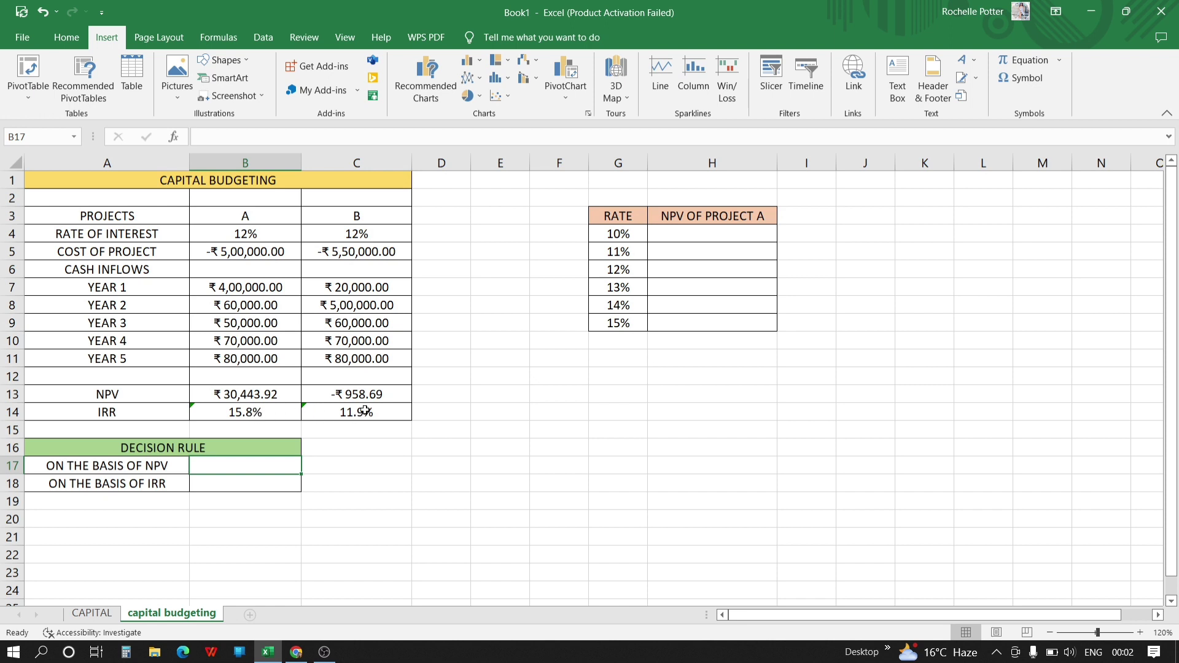
# Enter =IF(B13>C13,"PROJECT A","PROJECT B") in B17, which returns PROJECT A
pyautogui.doubleClick(256, 465)
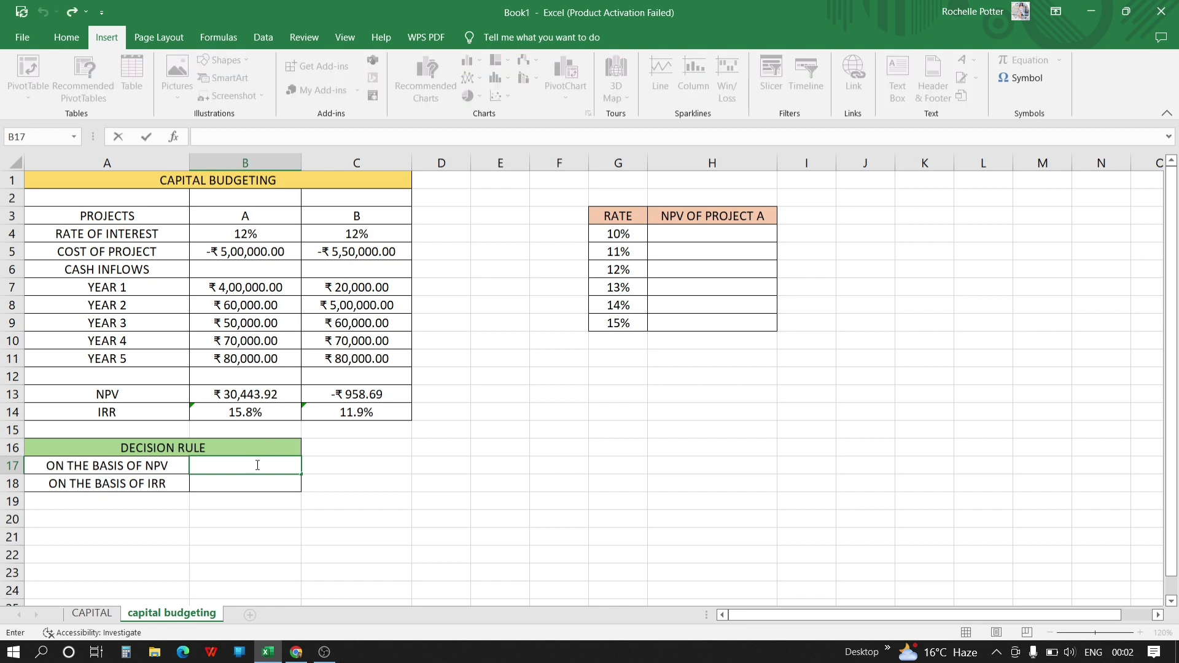
pyautogui.write('=I')
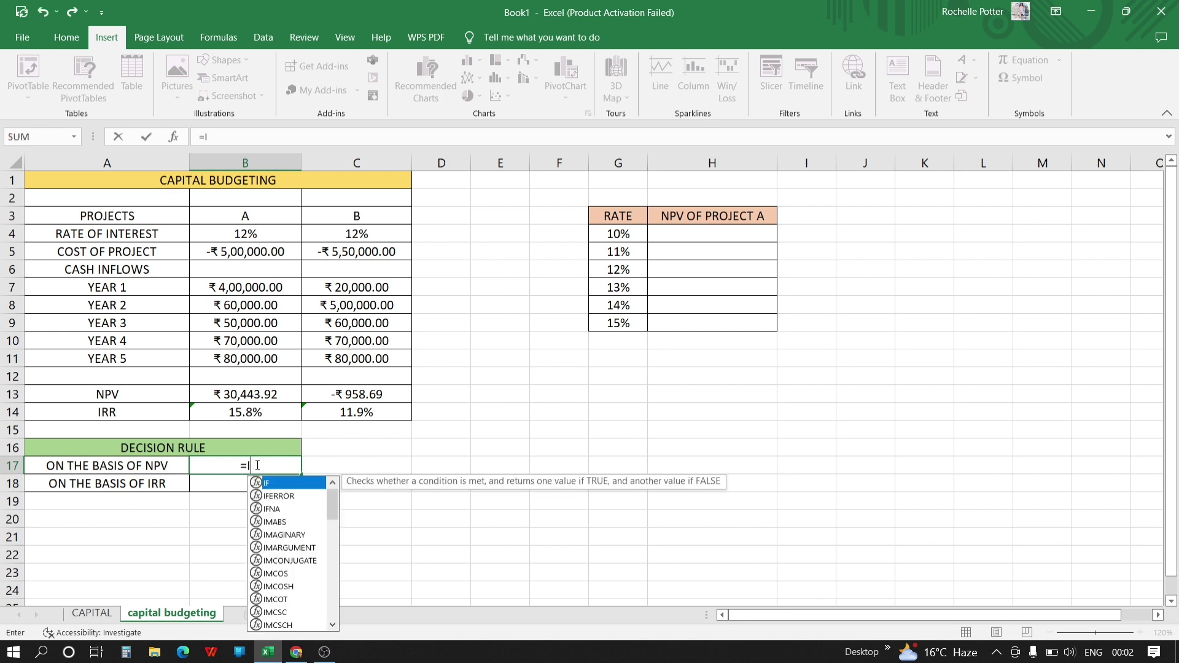
pyautogui.write('F(')
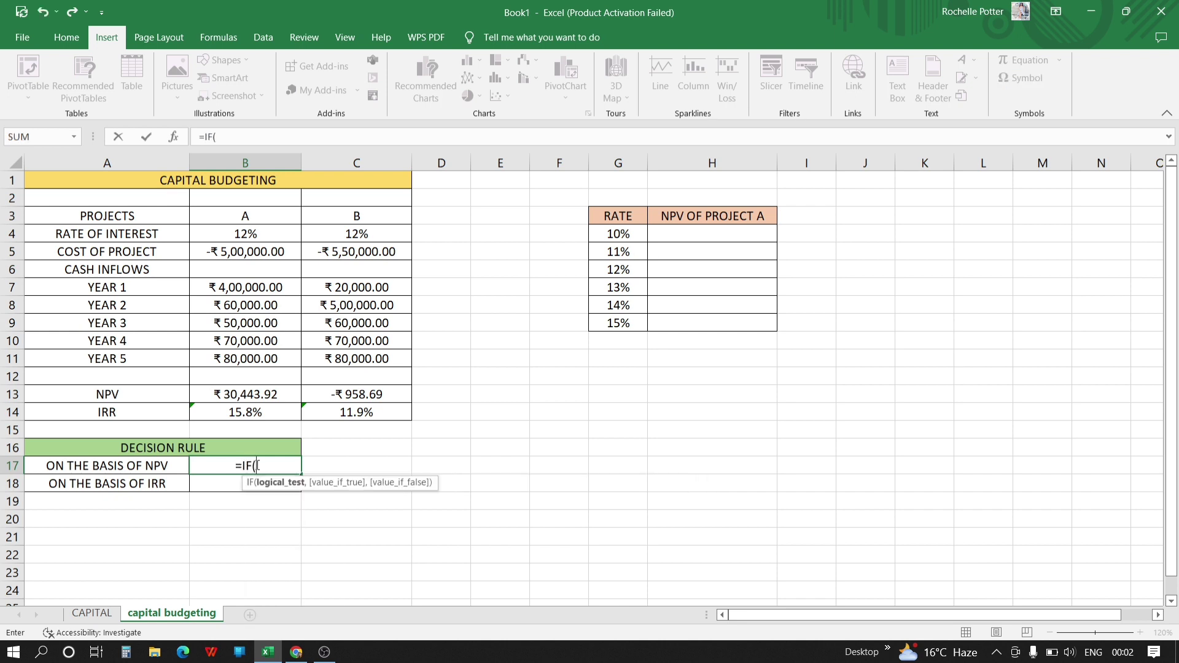
pyautogui.click(244, 393)
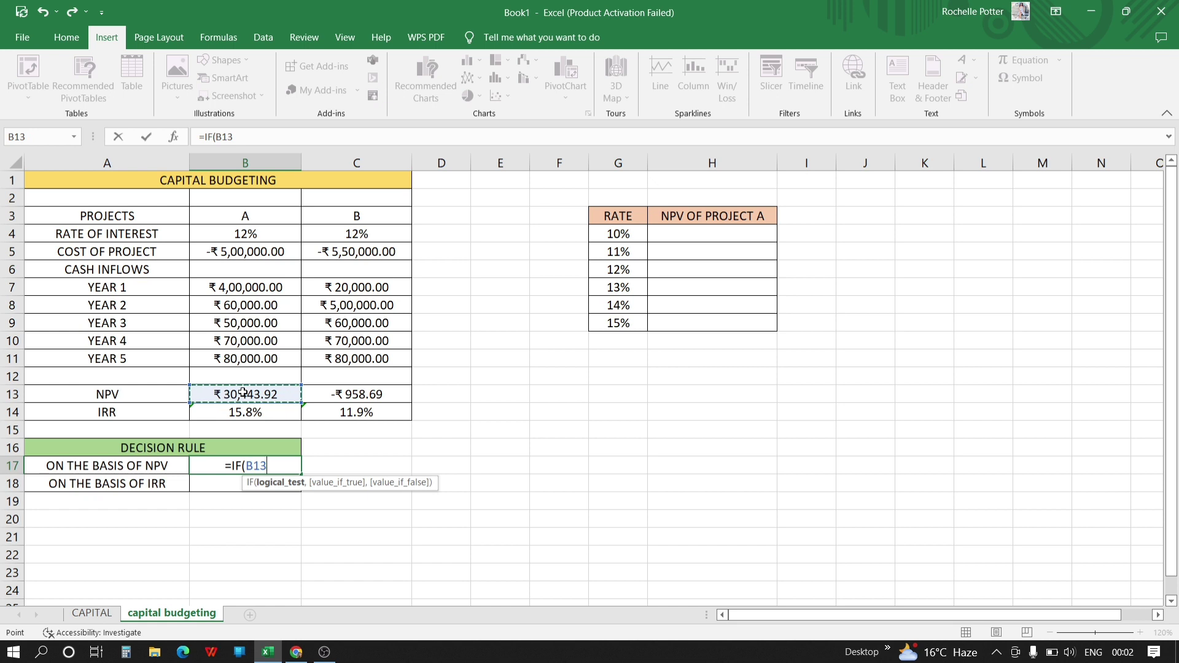
pyautogui.write('>')
pyautogui.click(354, 395)
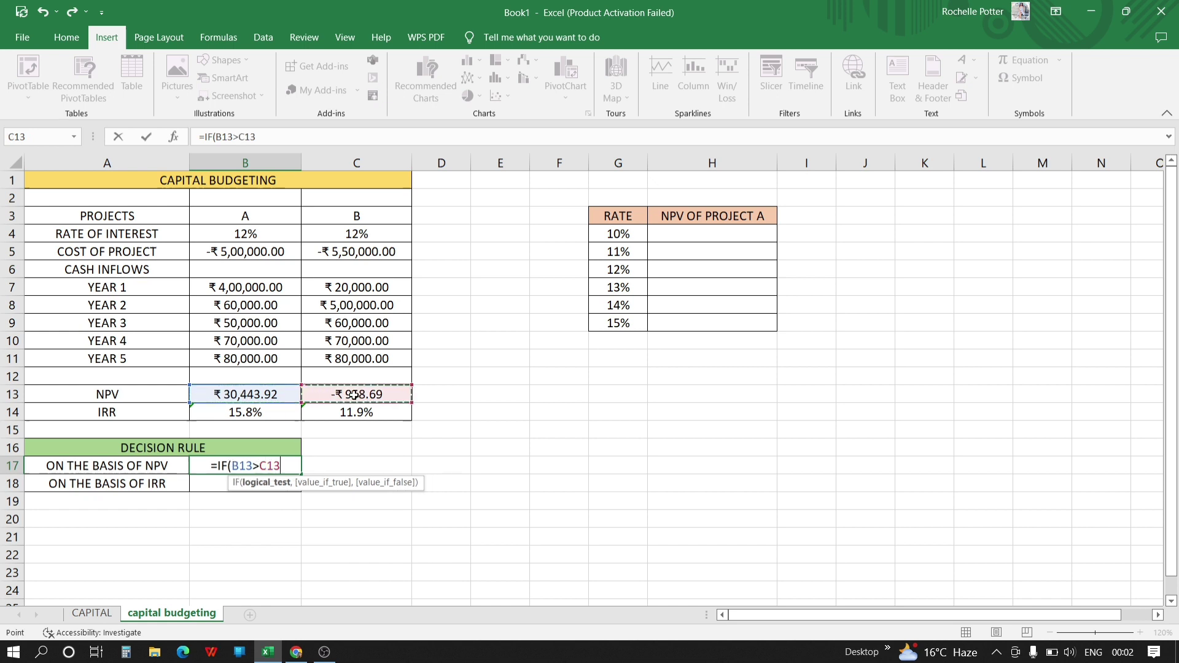
pyautogui.write(',"P')
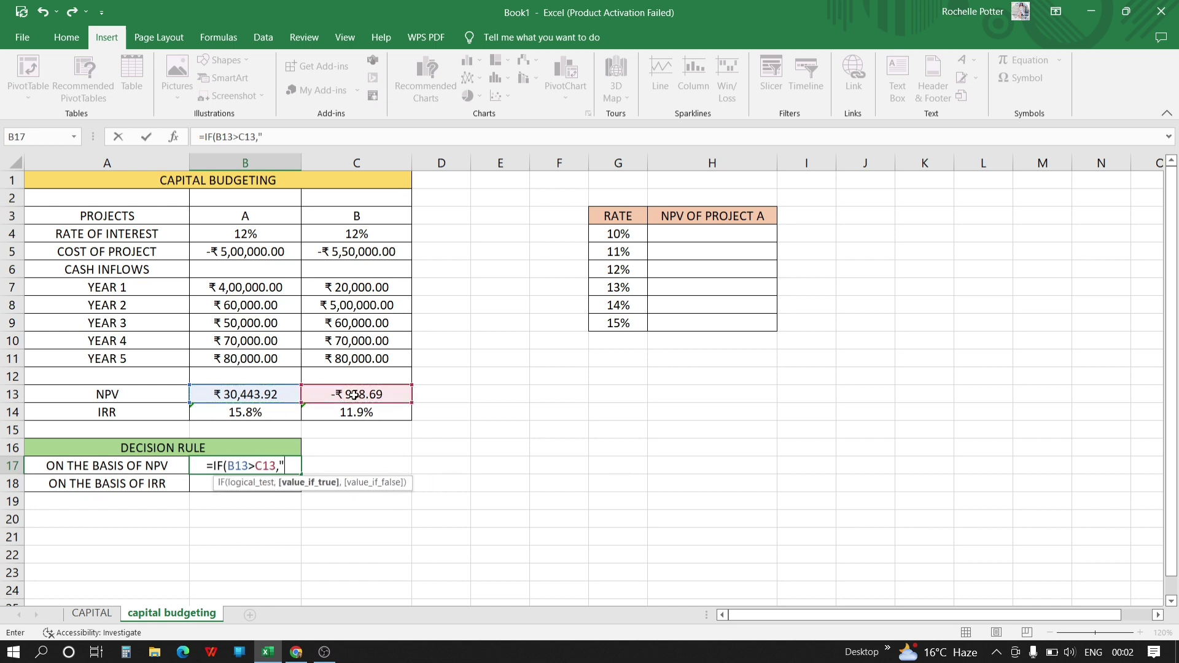
pyautogui.write('ROJEC')
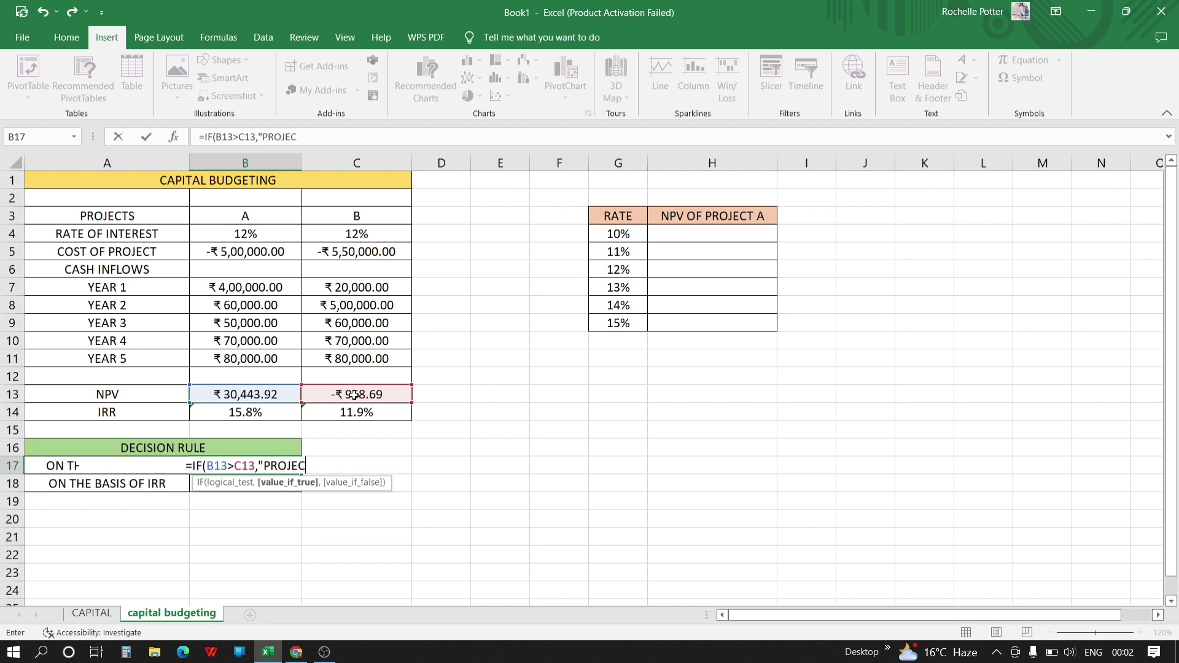
pyautogui.write('T A"')
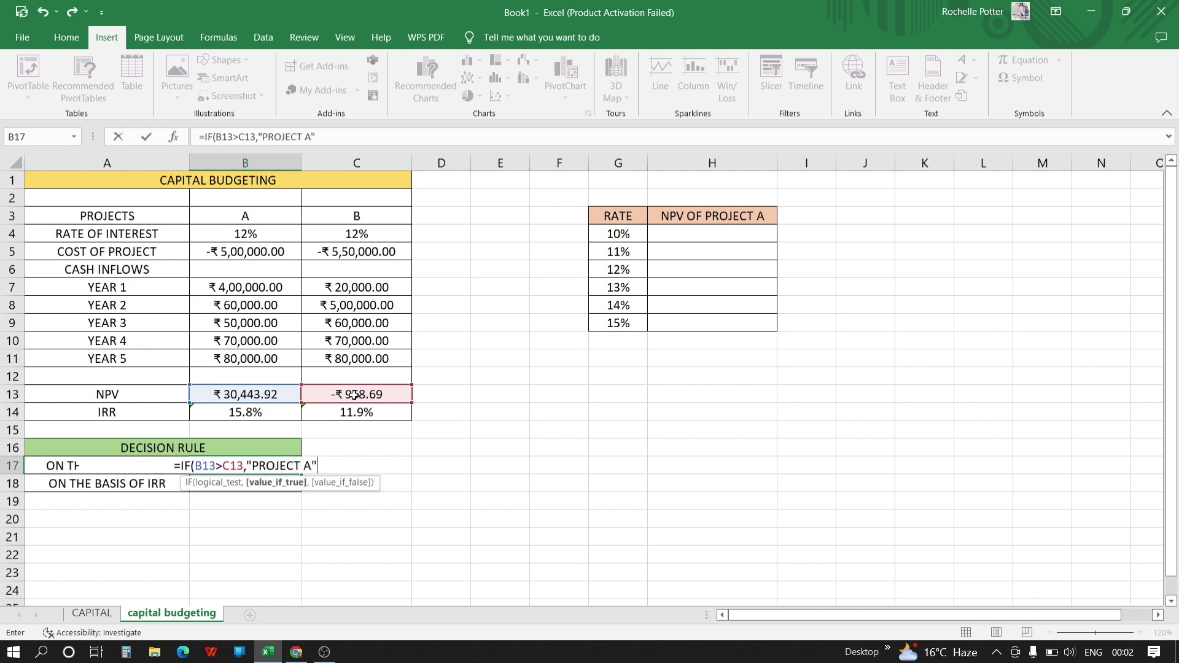
pyautogui.write(',')
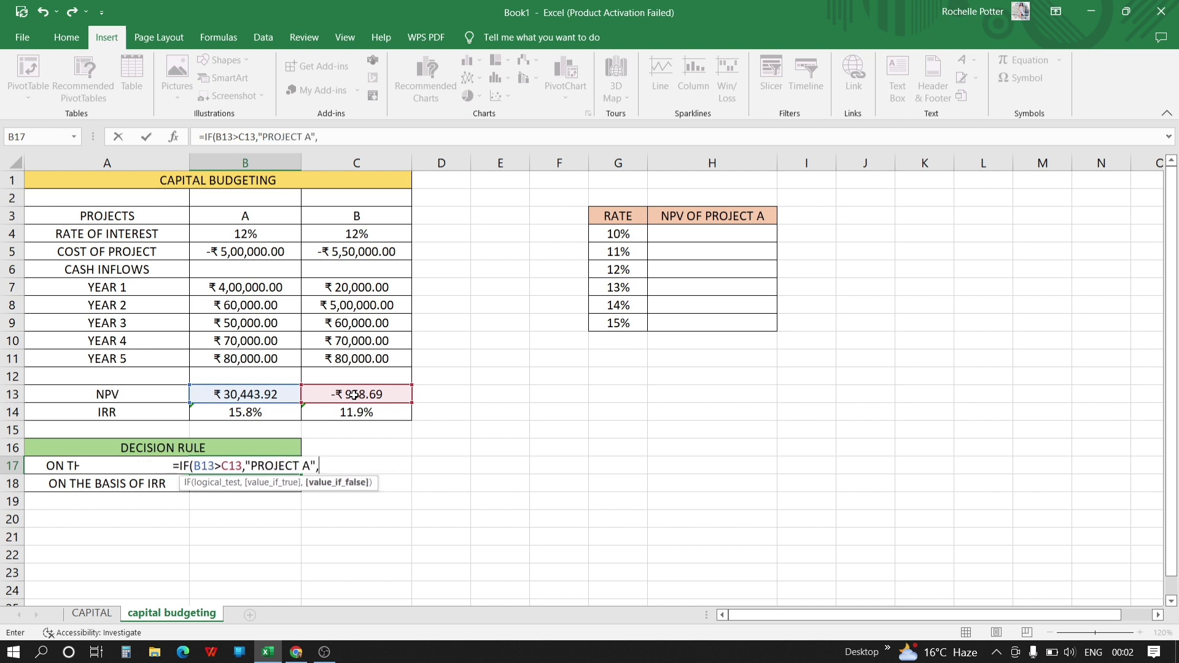
pyautogui.write('"PROJECT')
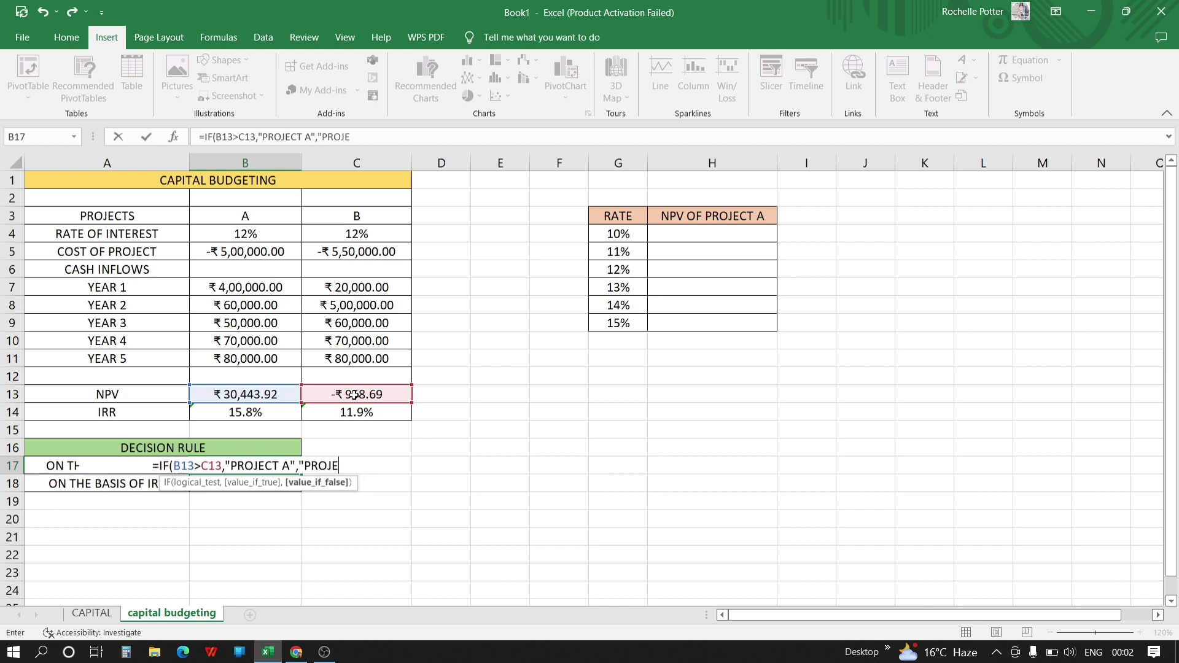
pyautogui.write(' B")')
pyautogui.press('Return')
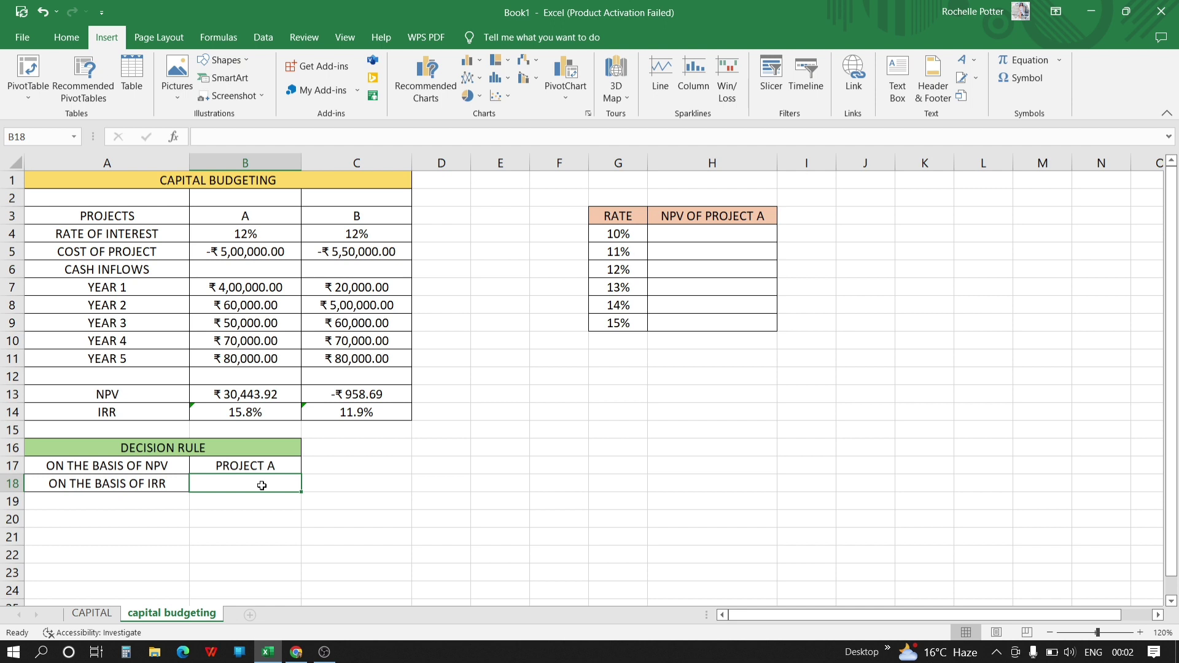
# Start an IF formula in B18, then clear the resulting #NAME? error
pyautogui.write('=IF')
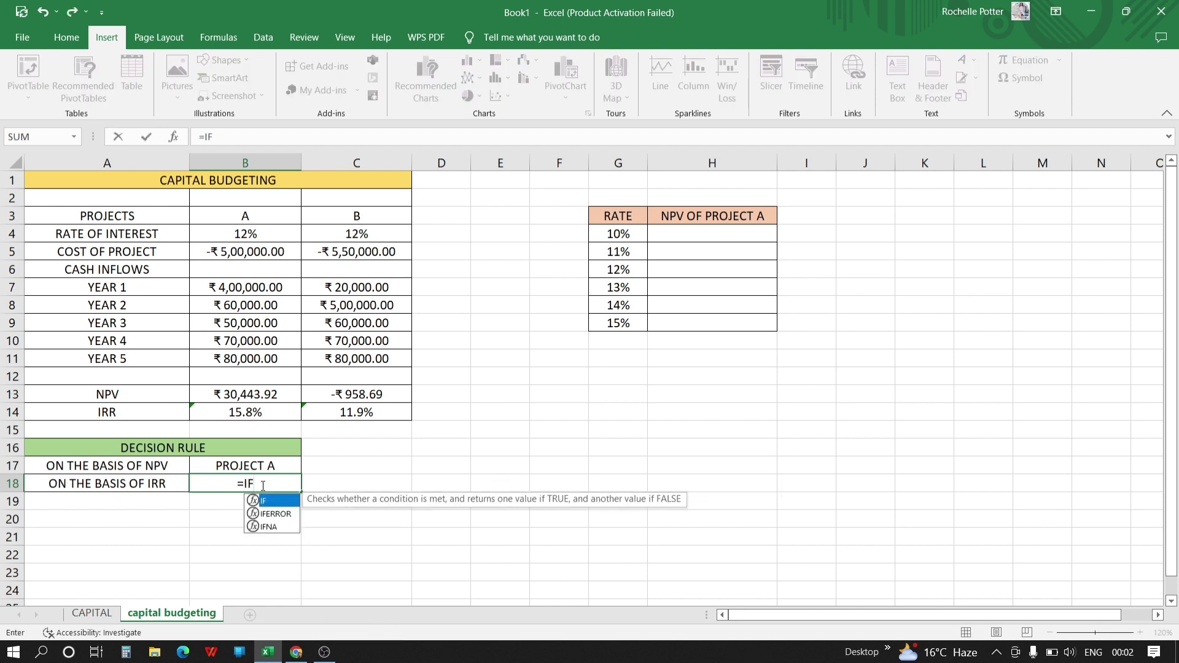
pyautogui.click(249, 413)
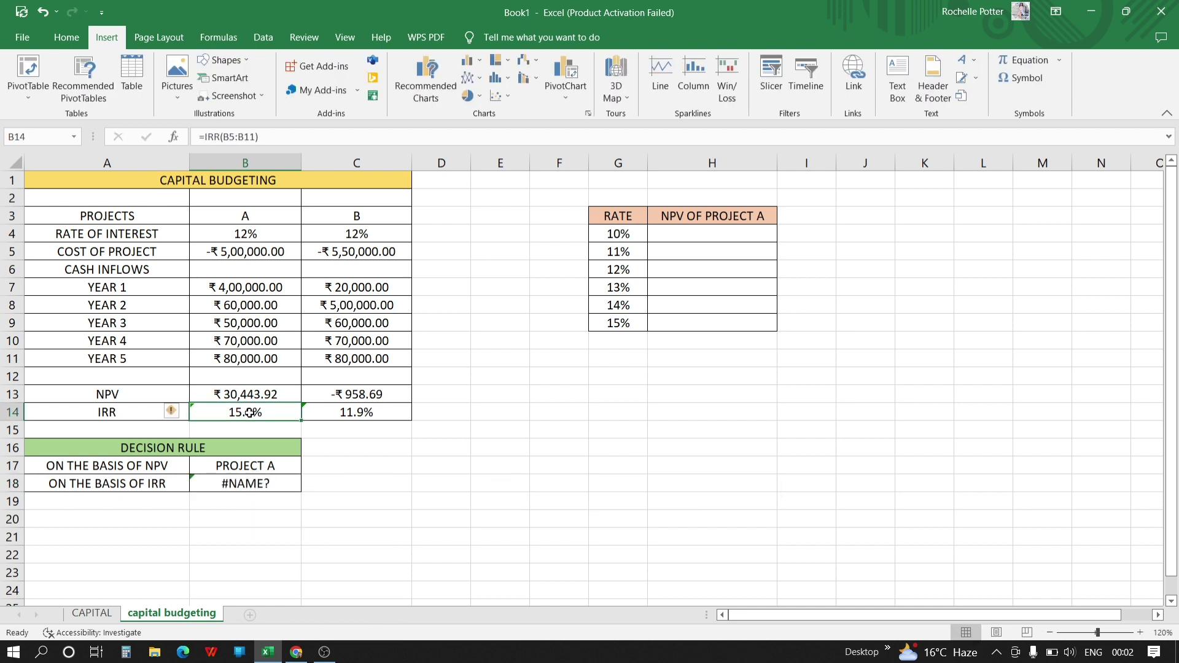
pyautogui.click(258, 484)
pyautogui.press('BackSpace')
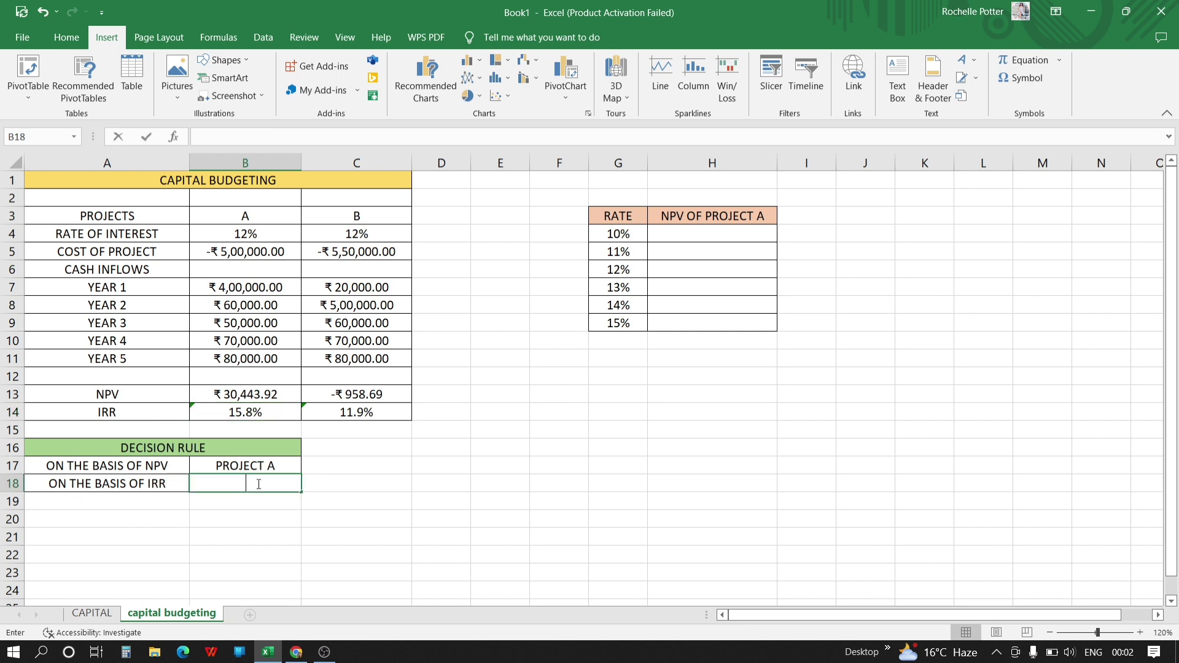
# Enter =IF(B14>C14,"PROJECT A","PROJECT B") in B18 as the IRR decision rule
pyautogui.write('=IF')
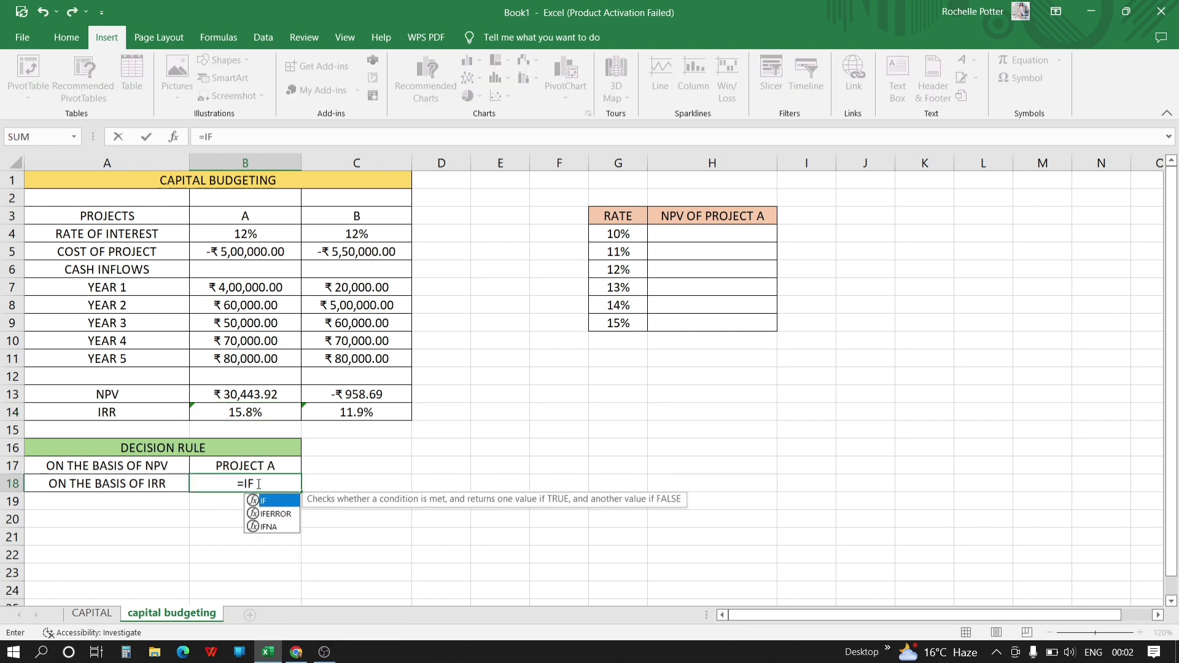
pyautogui.write('(')
pyautogui.click(257, 414)
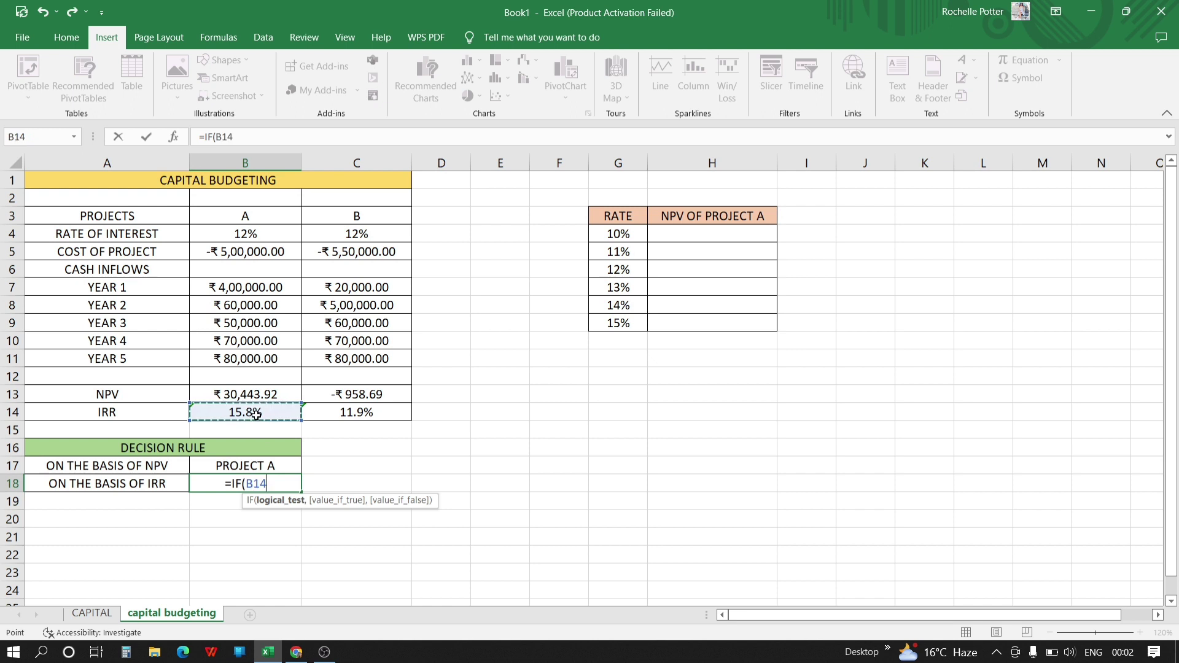
pyautogui.write('>')
pyautogui.click(347, 415)
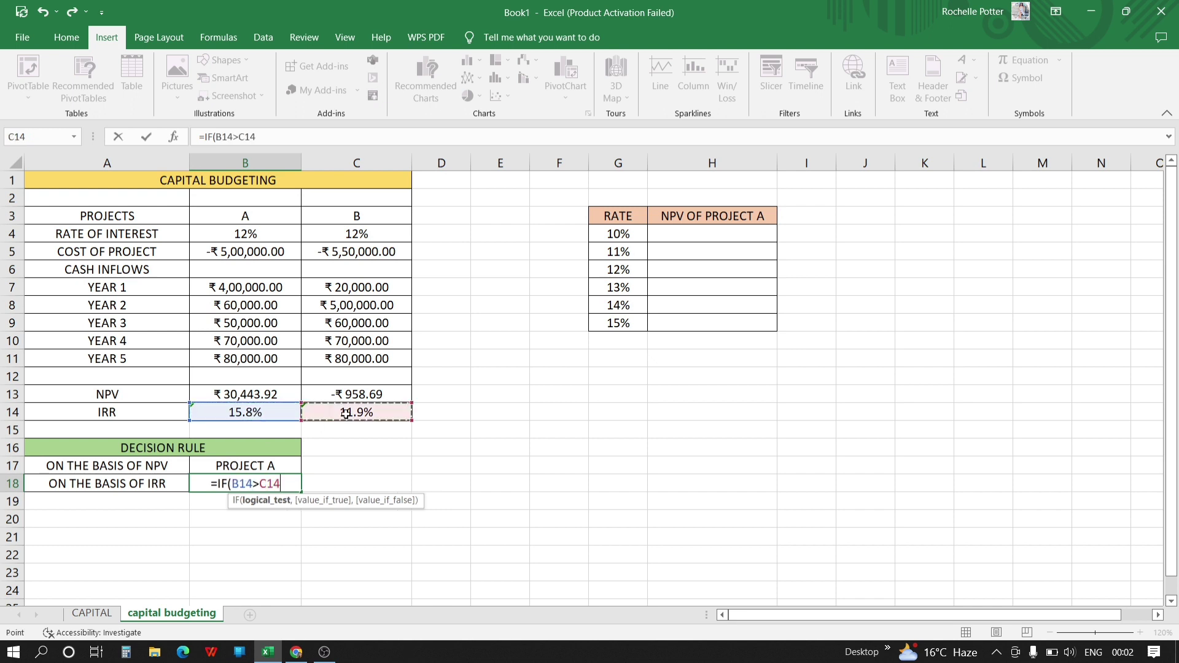
pyautogui.write(',')
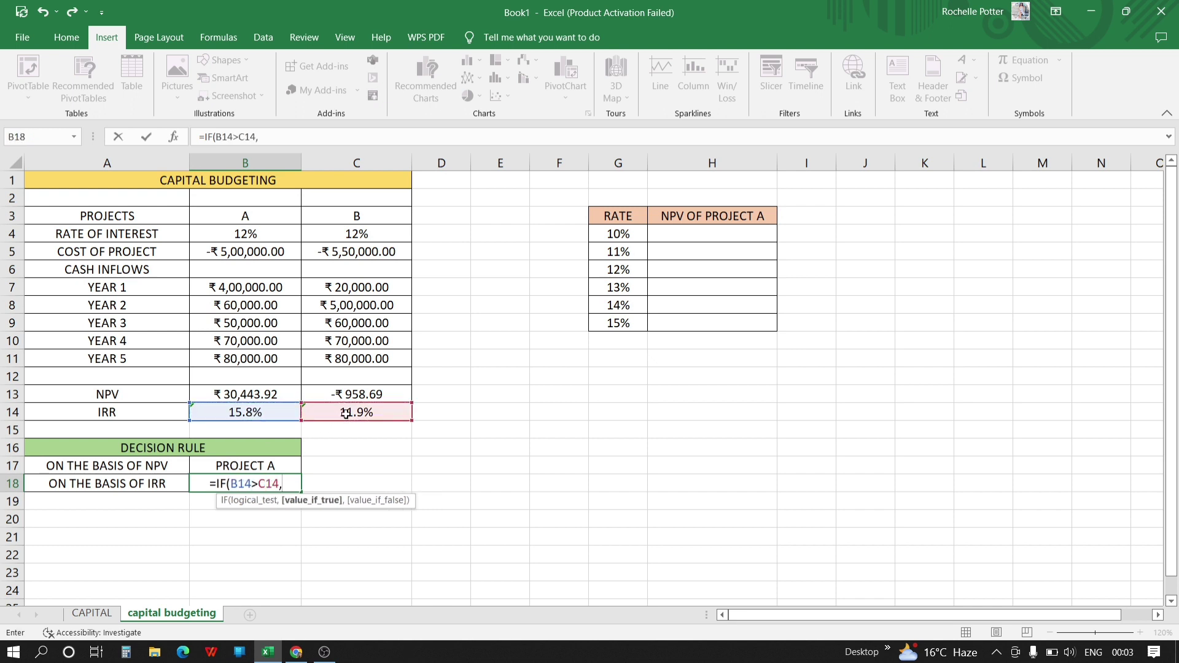
pyautogui.write('"PRO')
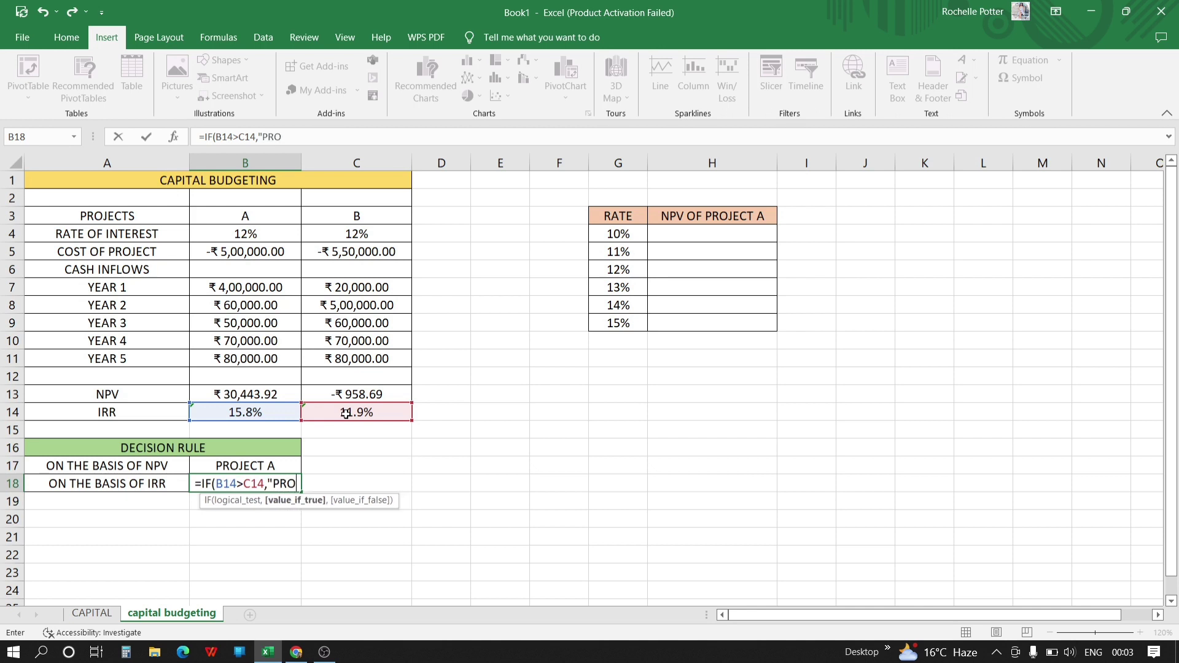
pyautogui.write('JECT A","PROJECT')
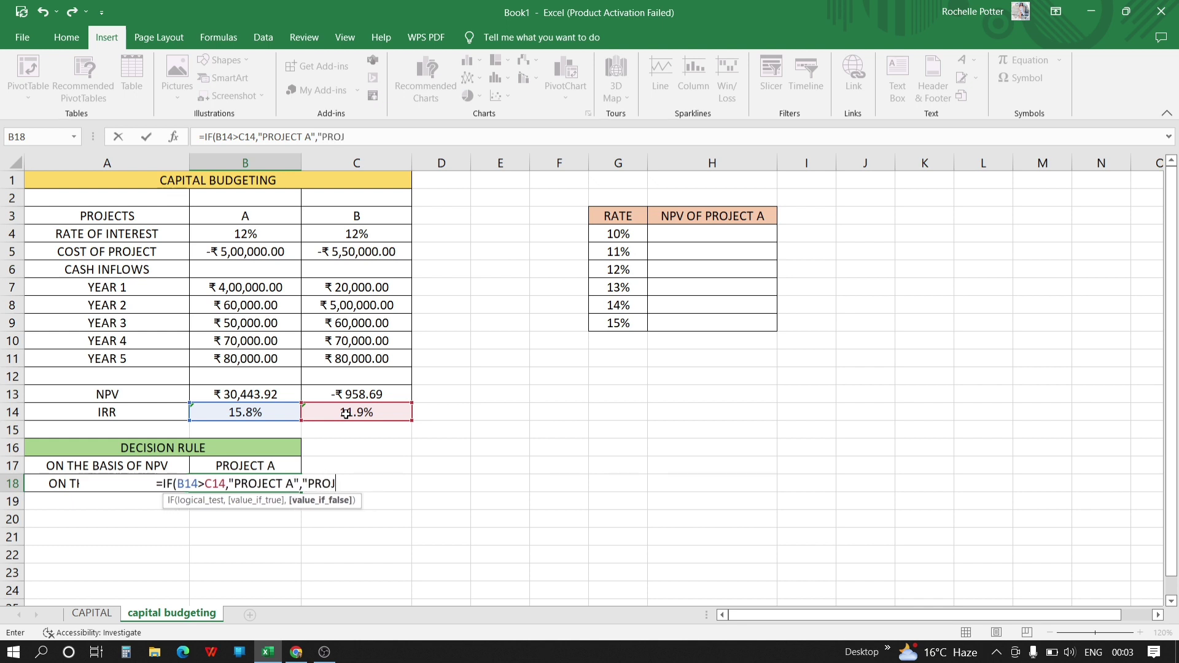
pyautogui.write(' B')
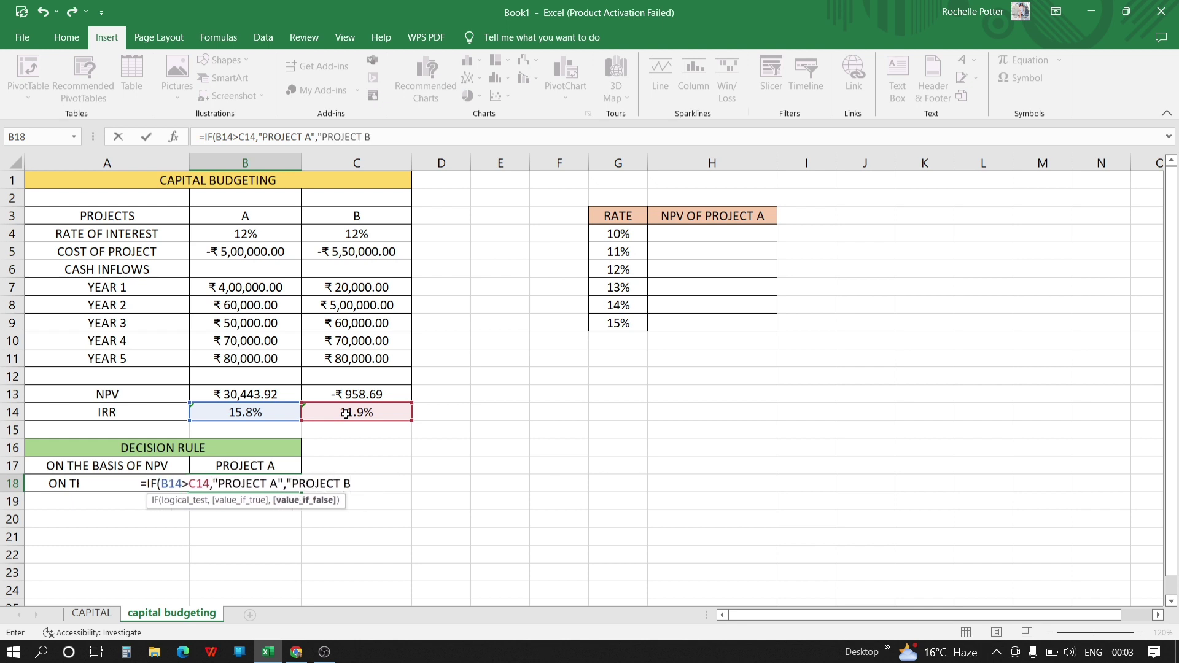
pyautogui.write('")')
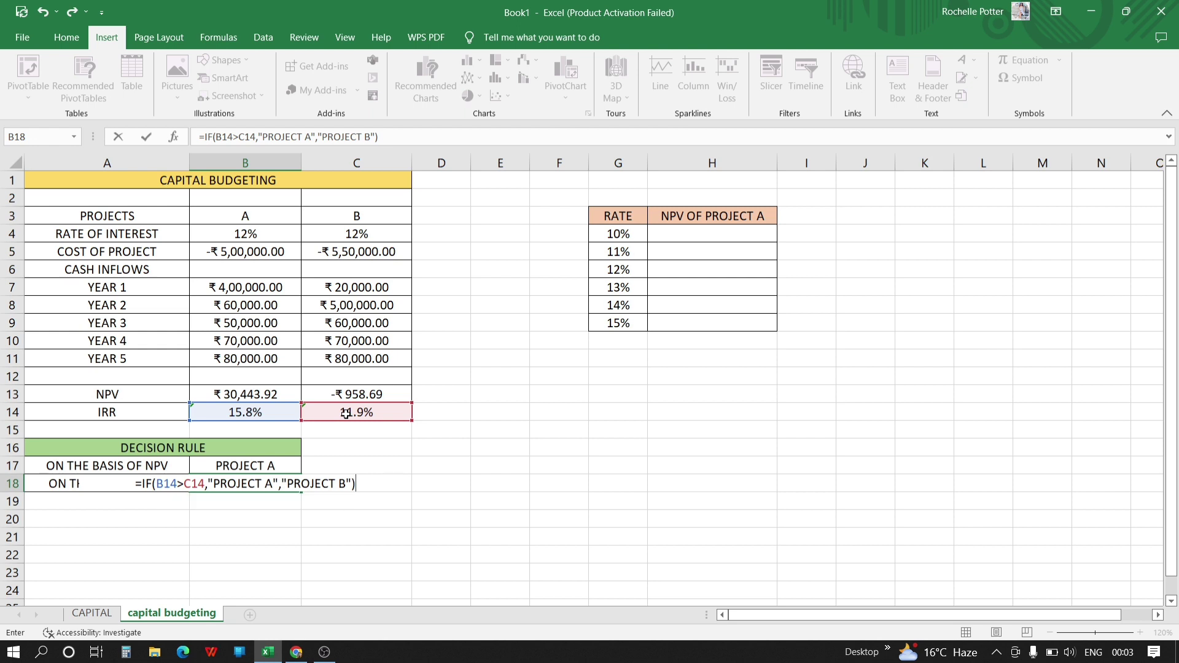
pyautogui.press('Return')
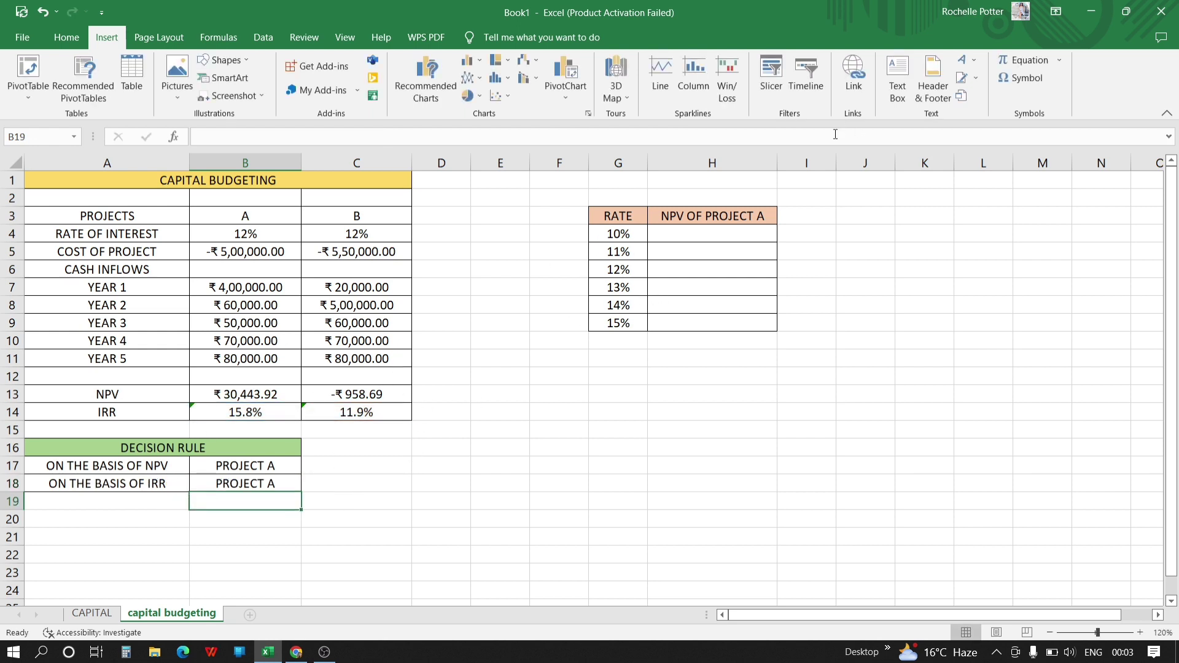
# Enter =NPV(G4,$B$7:$B$11)+$B$5 in H4 for project A's NPV at 10%
pyautogui.click(722, 232)
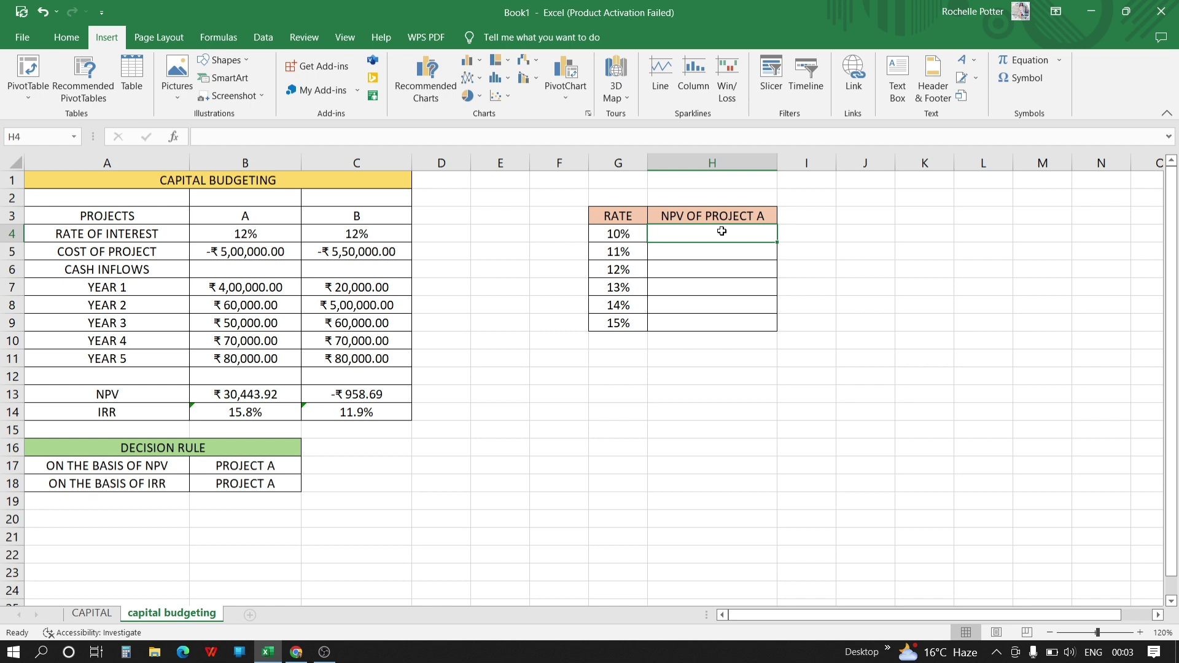
pyautogui.write('=')
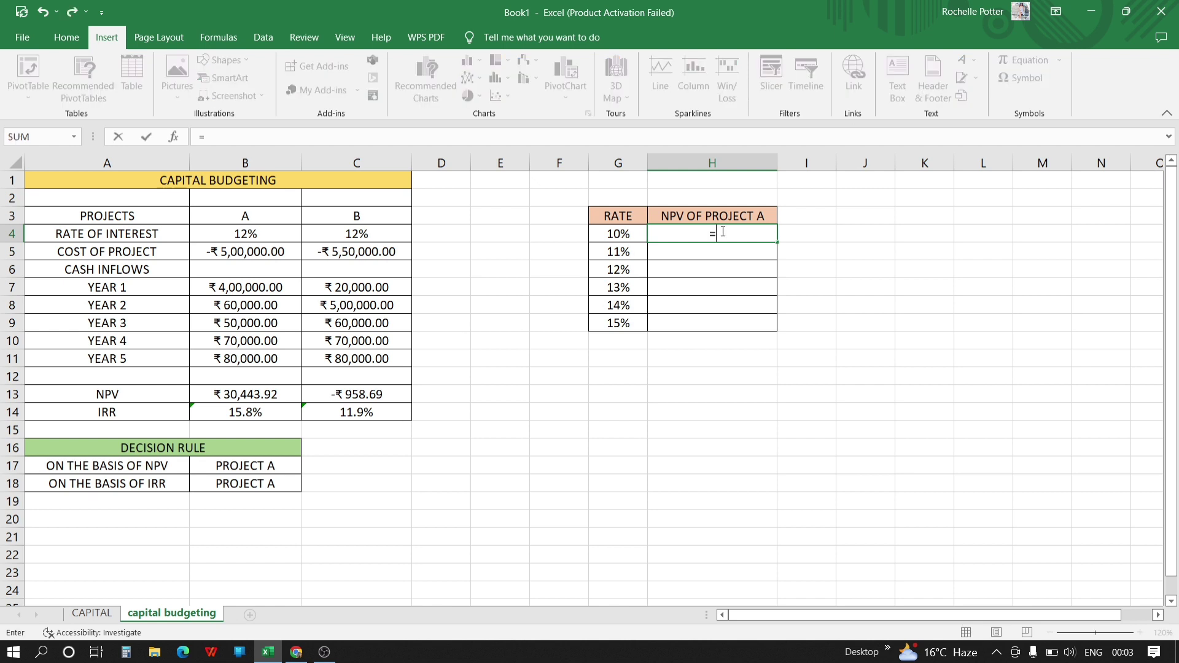
pyautogui.write('NPV(')
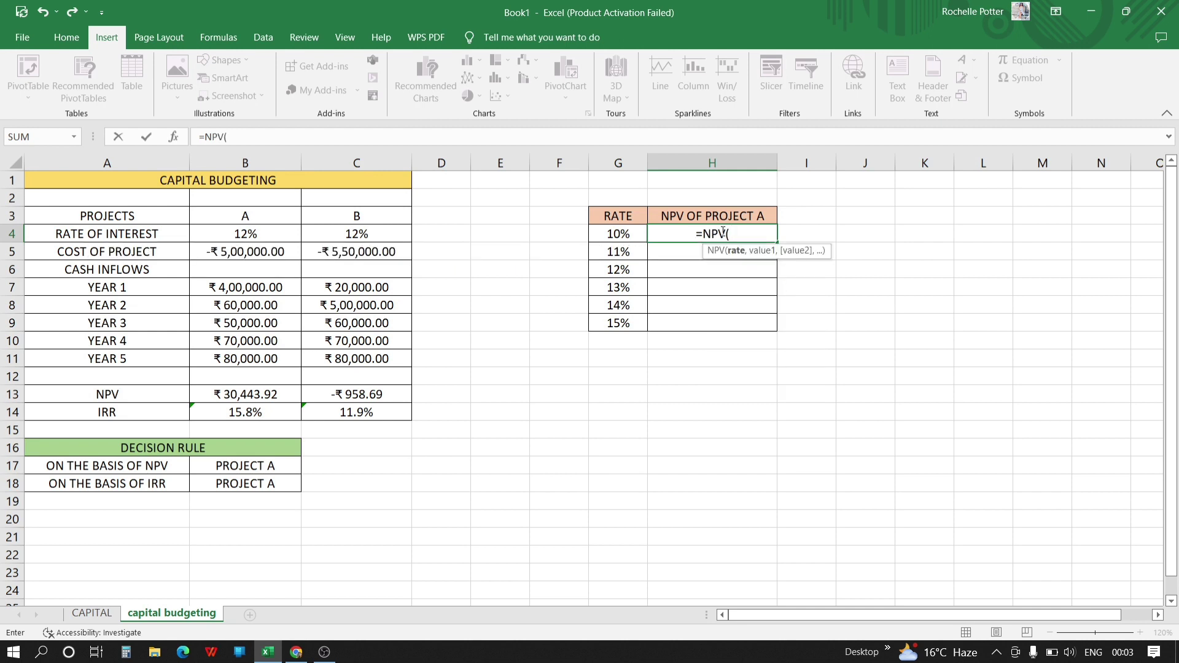
pyautogui.click(624, 236)
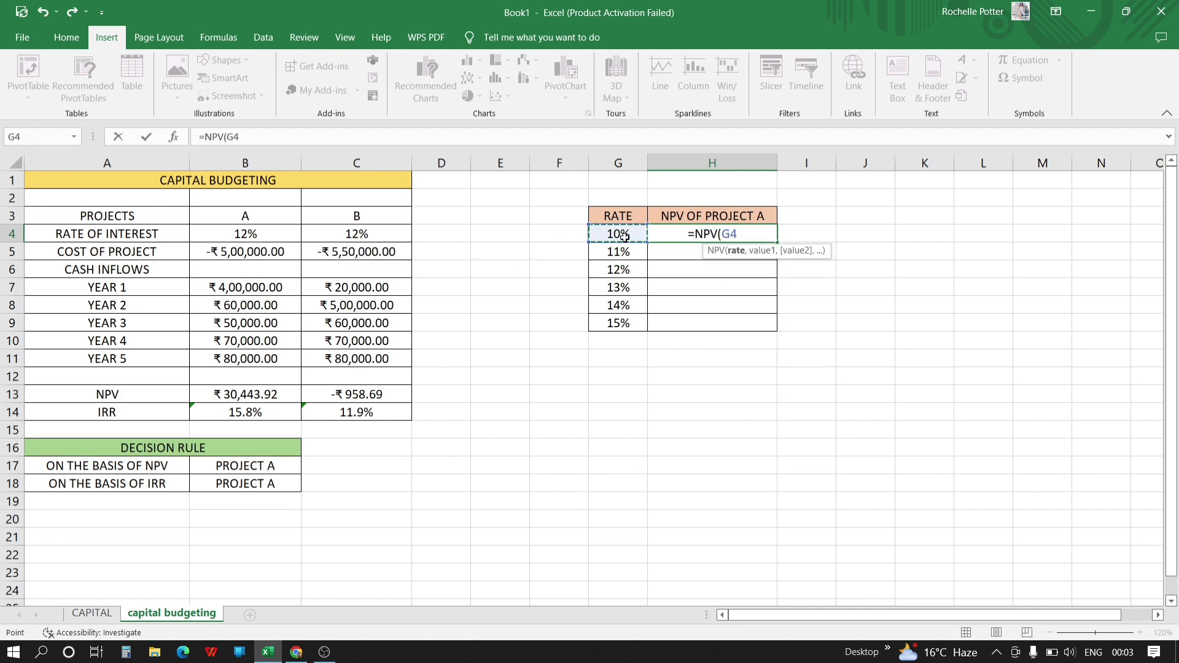
pyautogui.write(',')
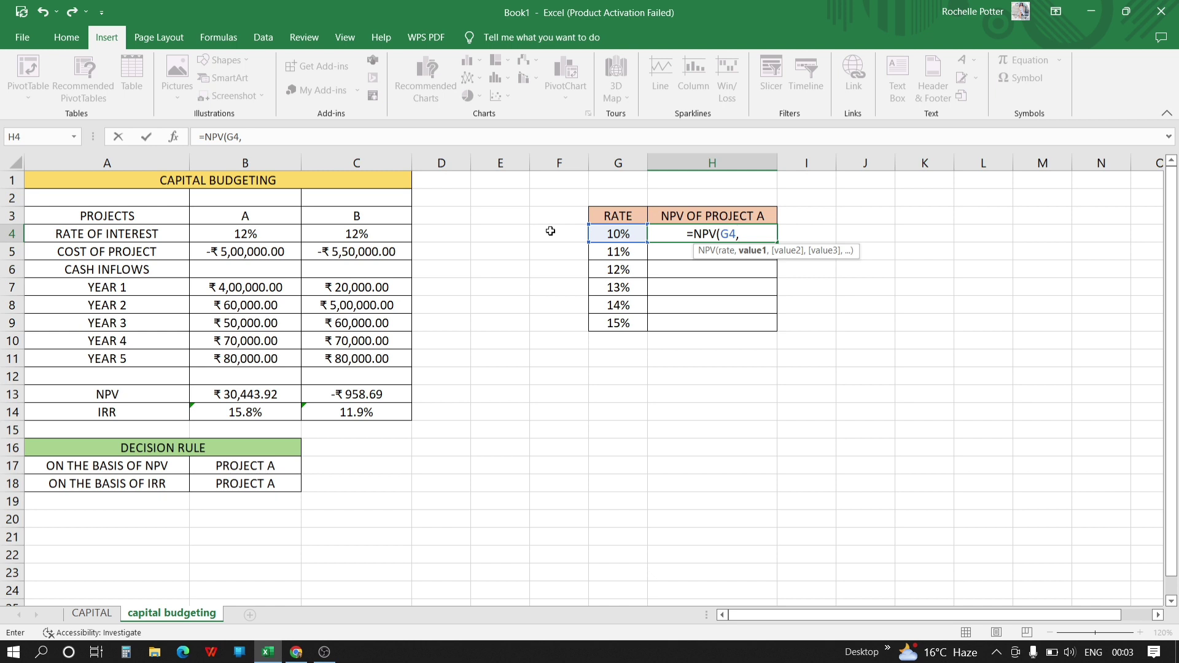
pyautogui.click(246, 293)
pyautogui.scroll(-2, 246, 293)
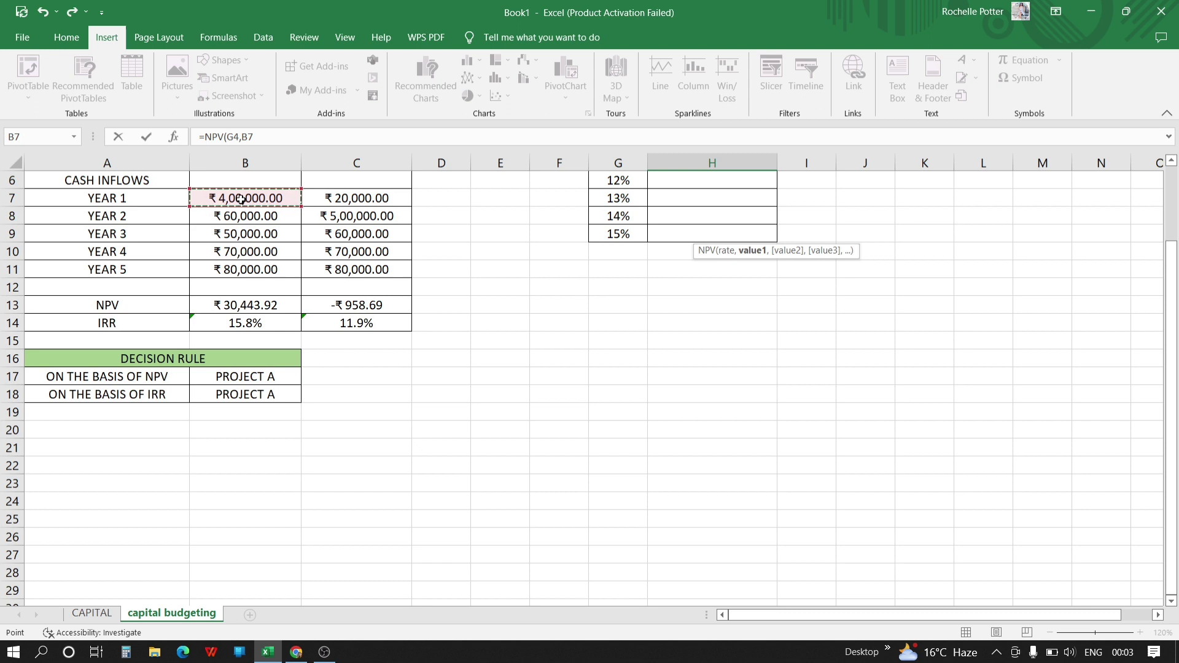
pyautogui.click(1172, 177)
pyautogui.moveTo(238, 290); pyautogui.dragTo(239, 361)
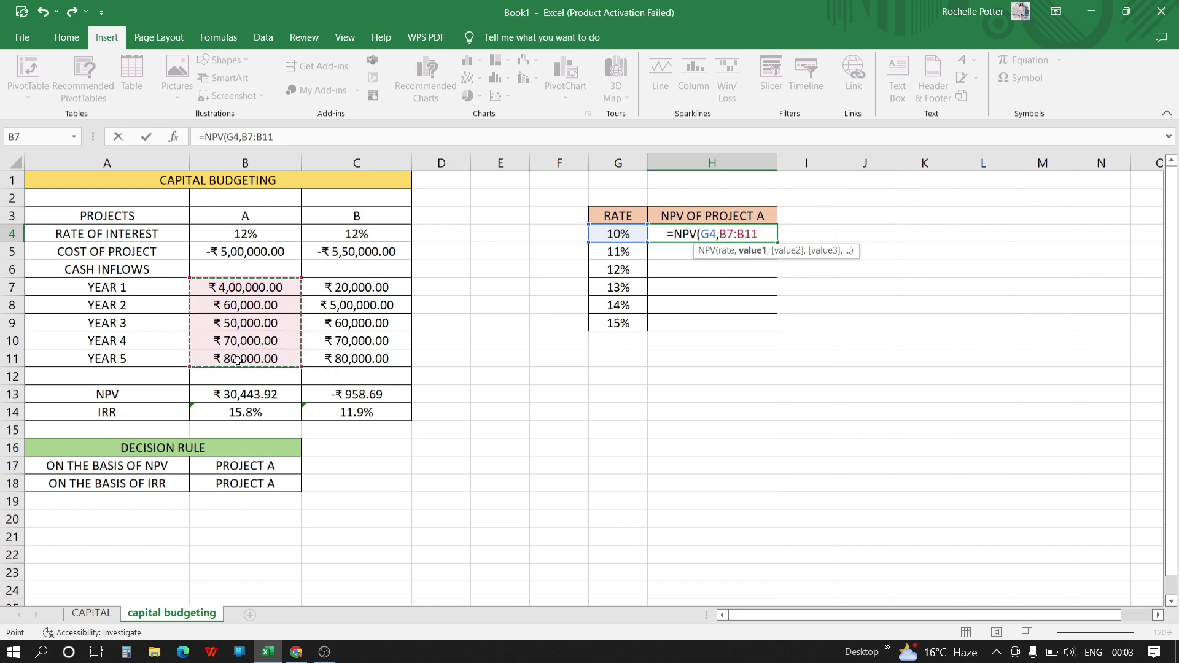
pyautogui.press('F4')
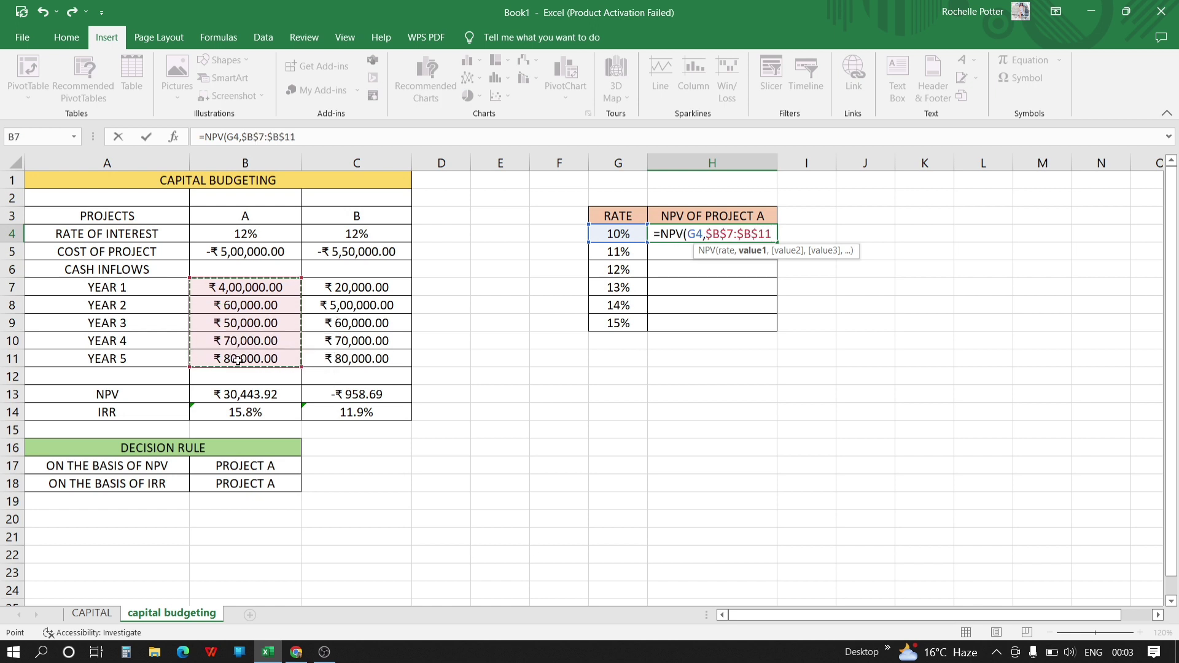
pyautogui.write(')')
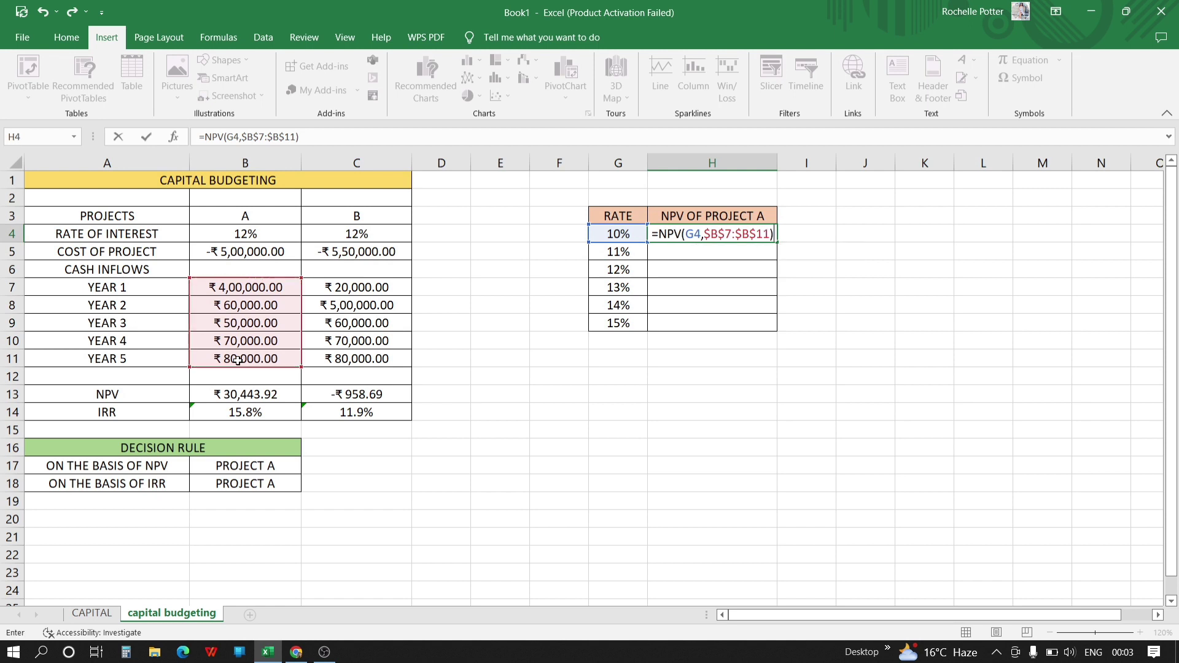
pyautogui.write('+')
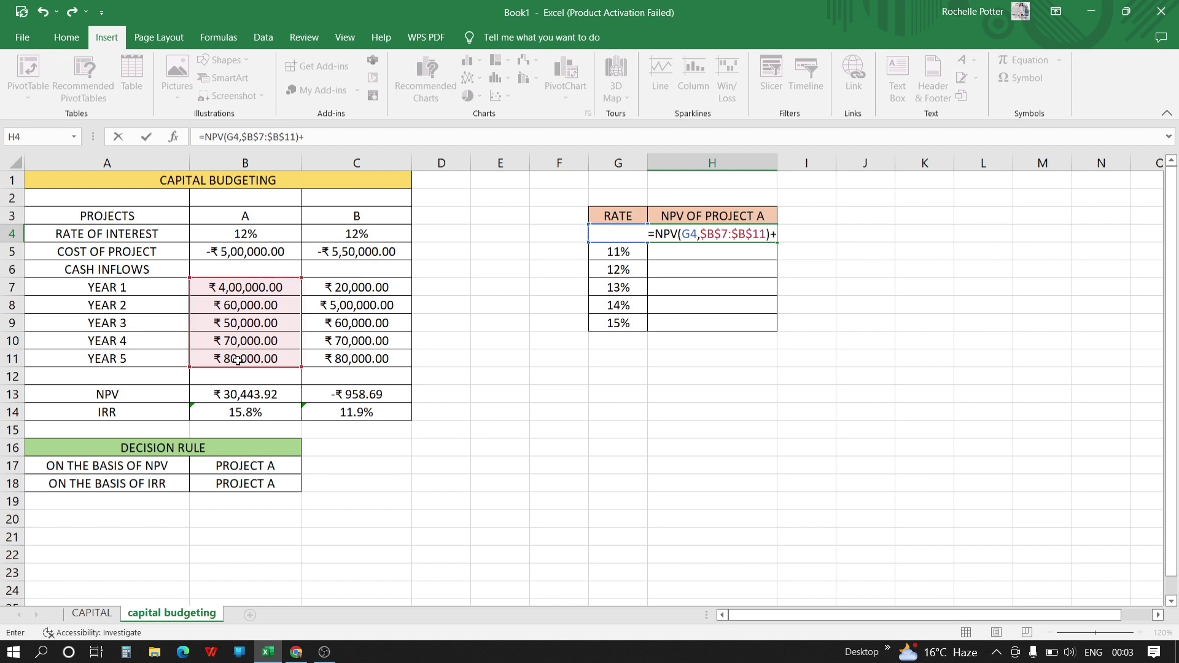
pyautogui.click(241, 251)
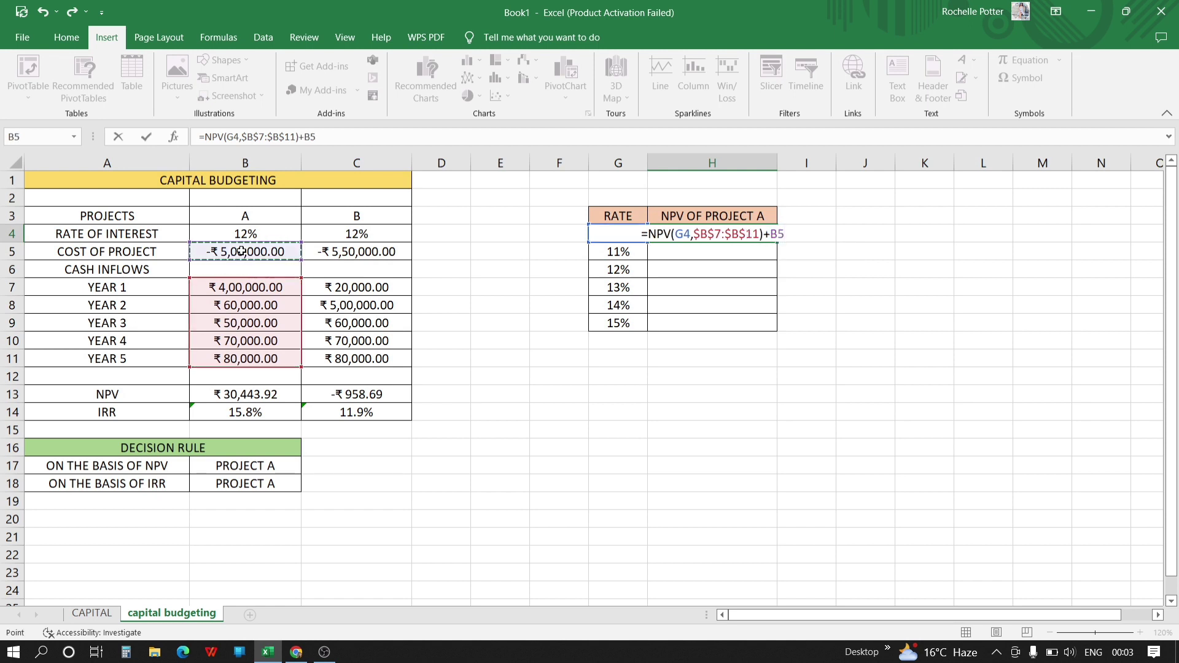
pyautogui.press('F4')
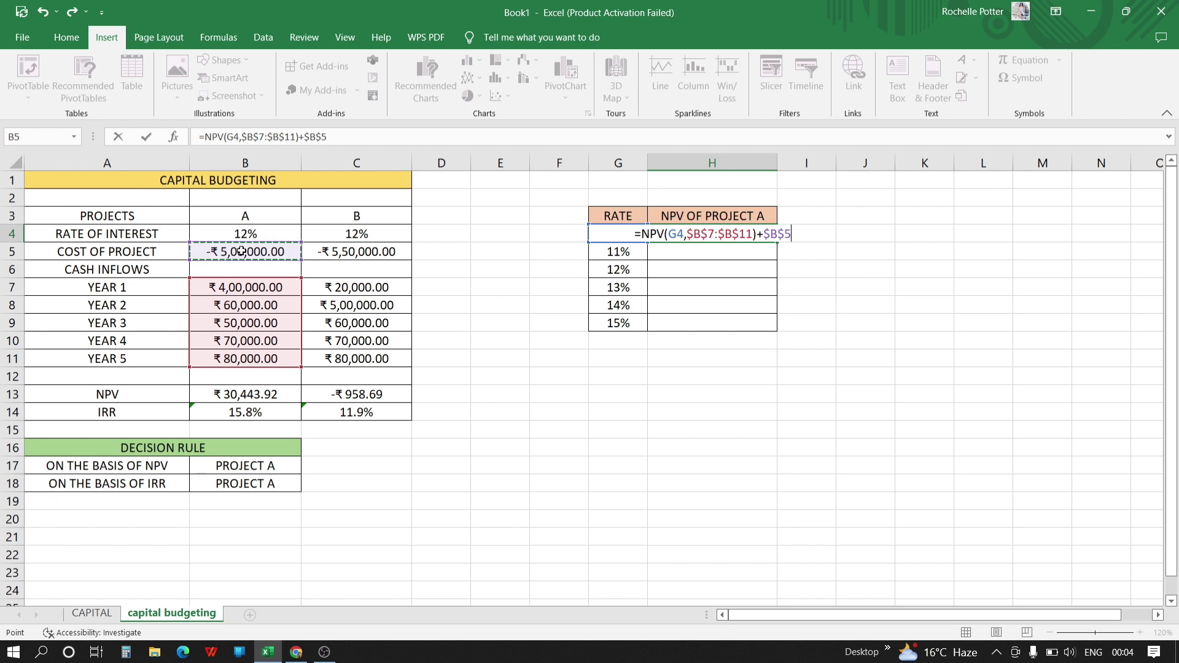
pyautogui.press('Return')
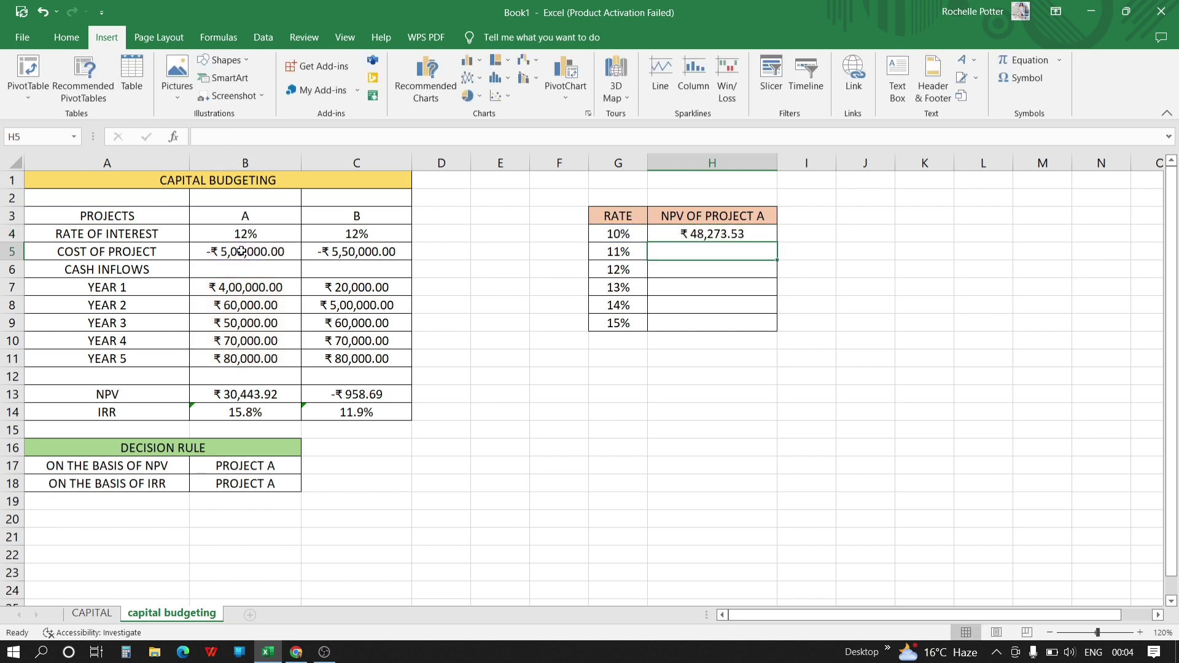
# Fill H4's NPV formula down to H9, covering rates 10% through 15%
pyautogui.click(753, 238)
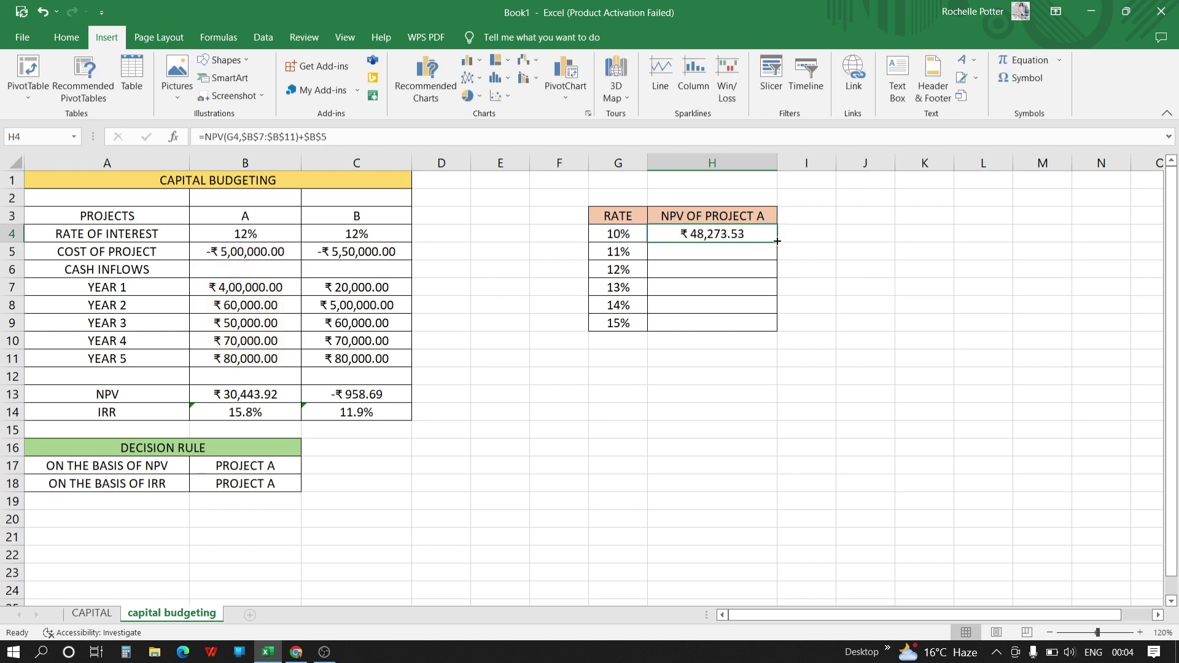
pyautogui.hscroll(1, 777, 241)
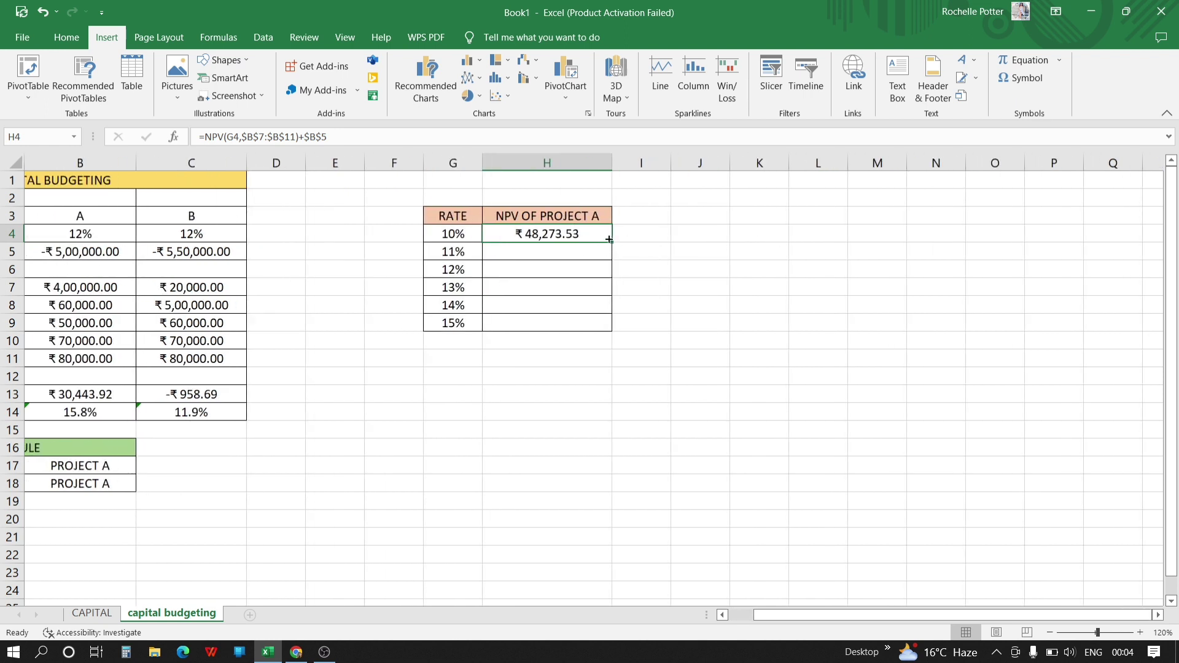
pyautogui.moveTo(613, 244); pyautogui.dragTo(613, 332)
pyautogui.click(701, 286)
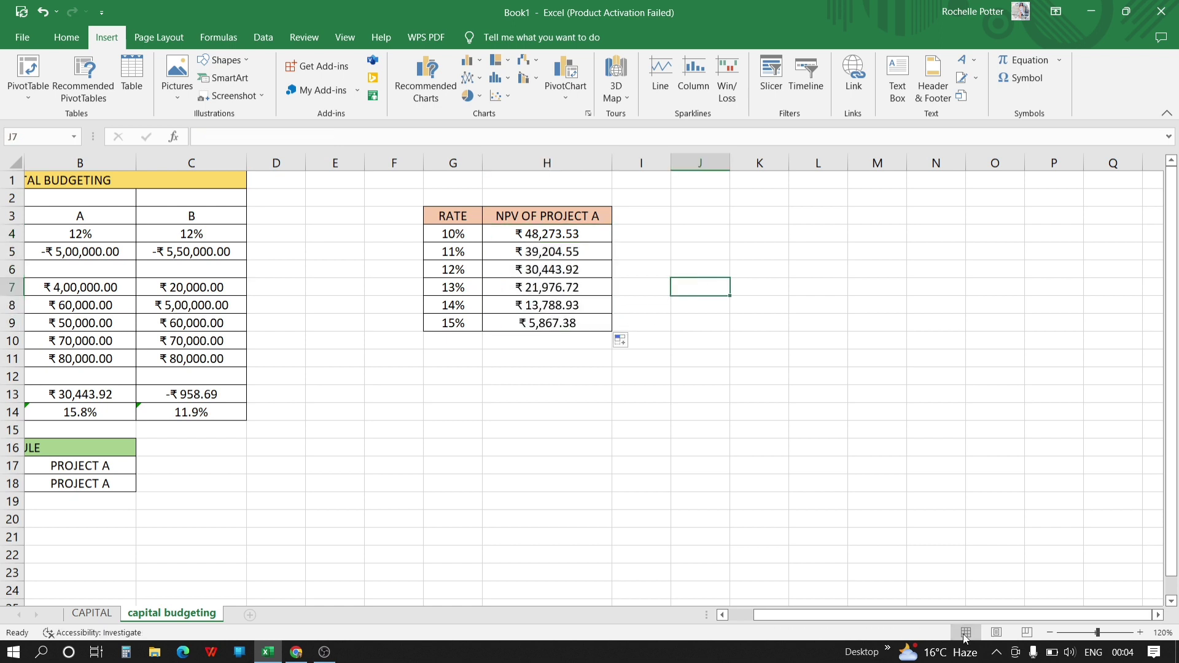
# Review the NPV and IRR decision-rule IF formulas in B17 and B18
pyautogui.click(724, 616)
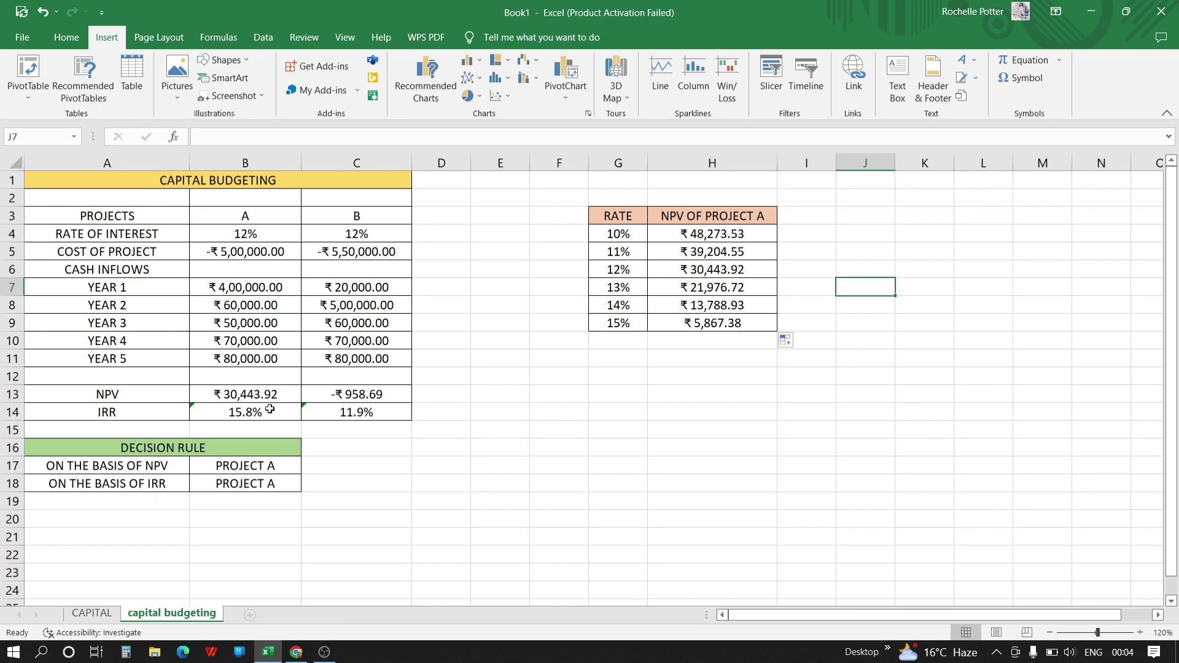
pyautogui.click(232, 470)
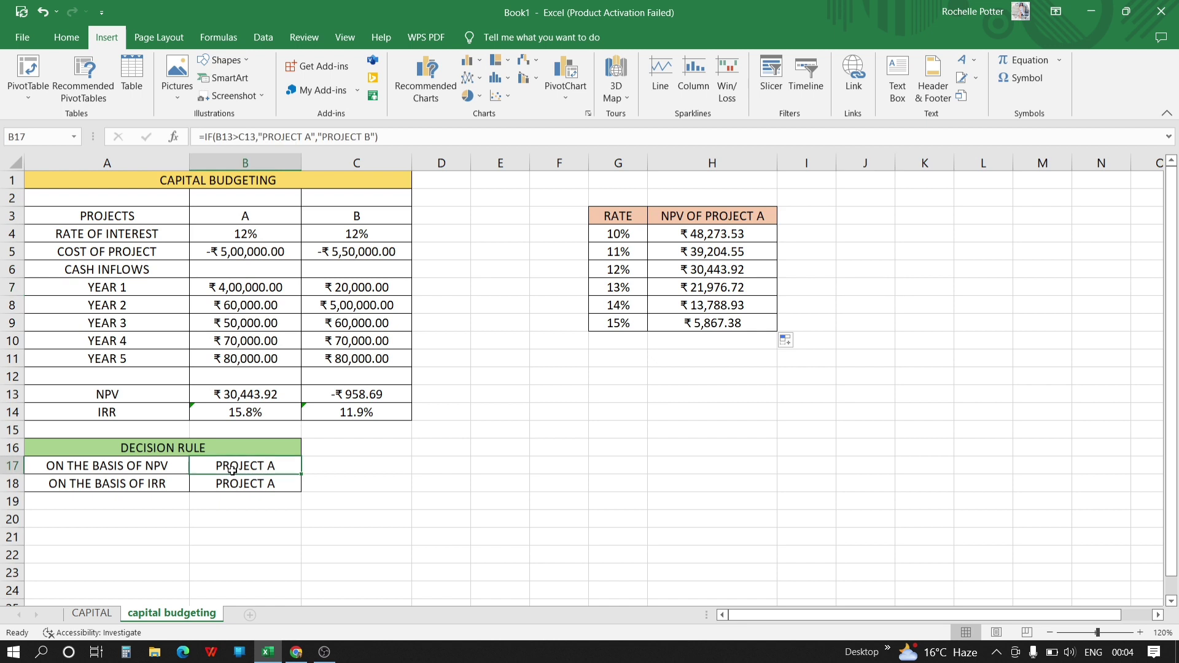
pyautogui.click(238, 487)
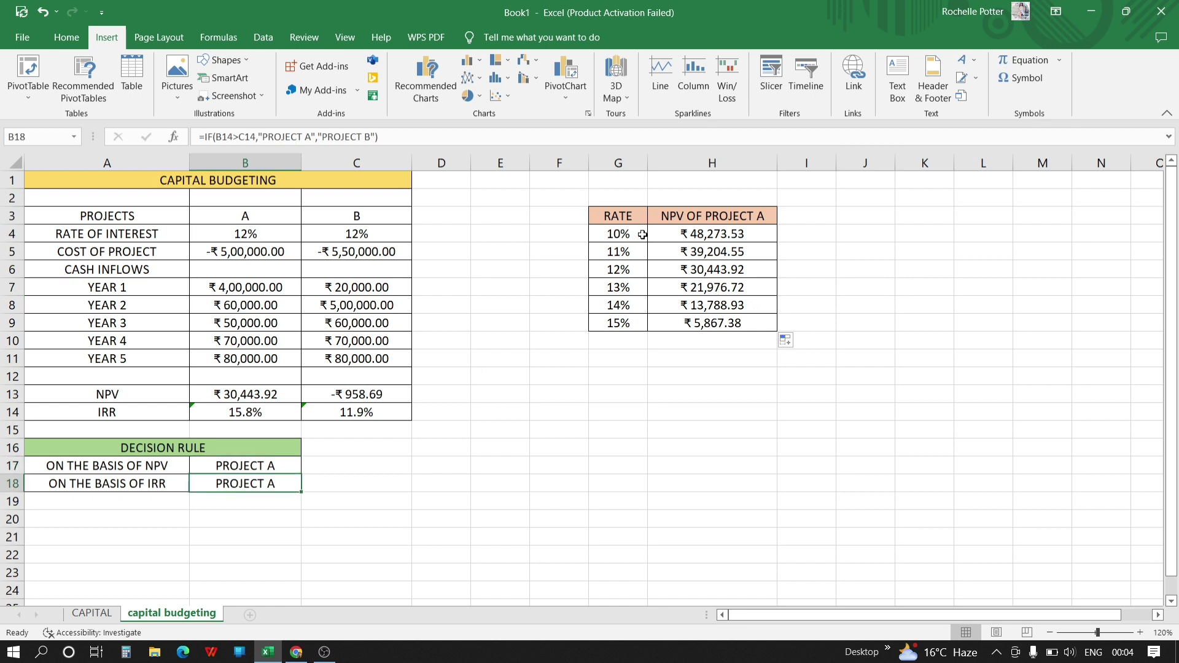